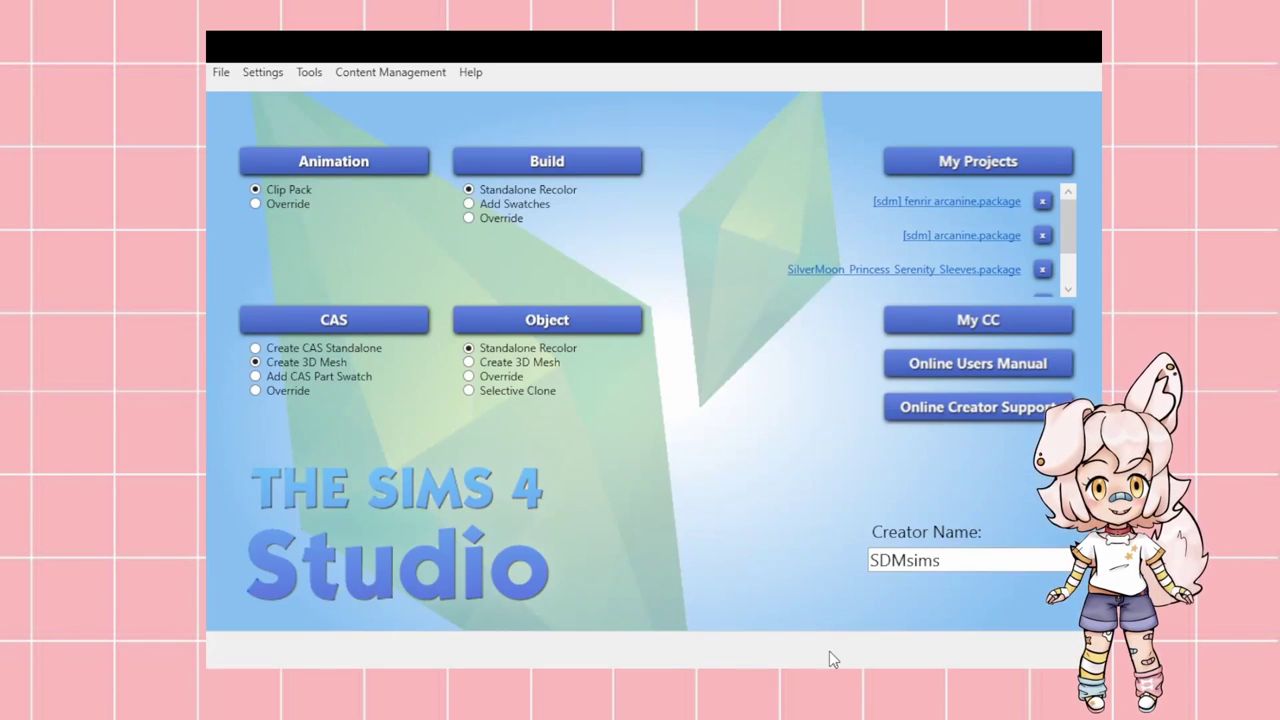
Start a new CAS mesh and browse the male human hair catalog for the short green hairstyle
{"action": "left_click", "coordinate": [340, 322]}
{"action": "scroll", "coordinate": [587, 327], "scroll_direction": "up", "scroll_amount": 10}
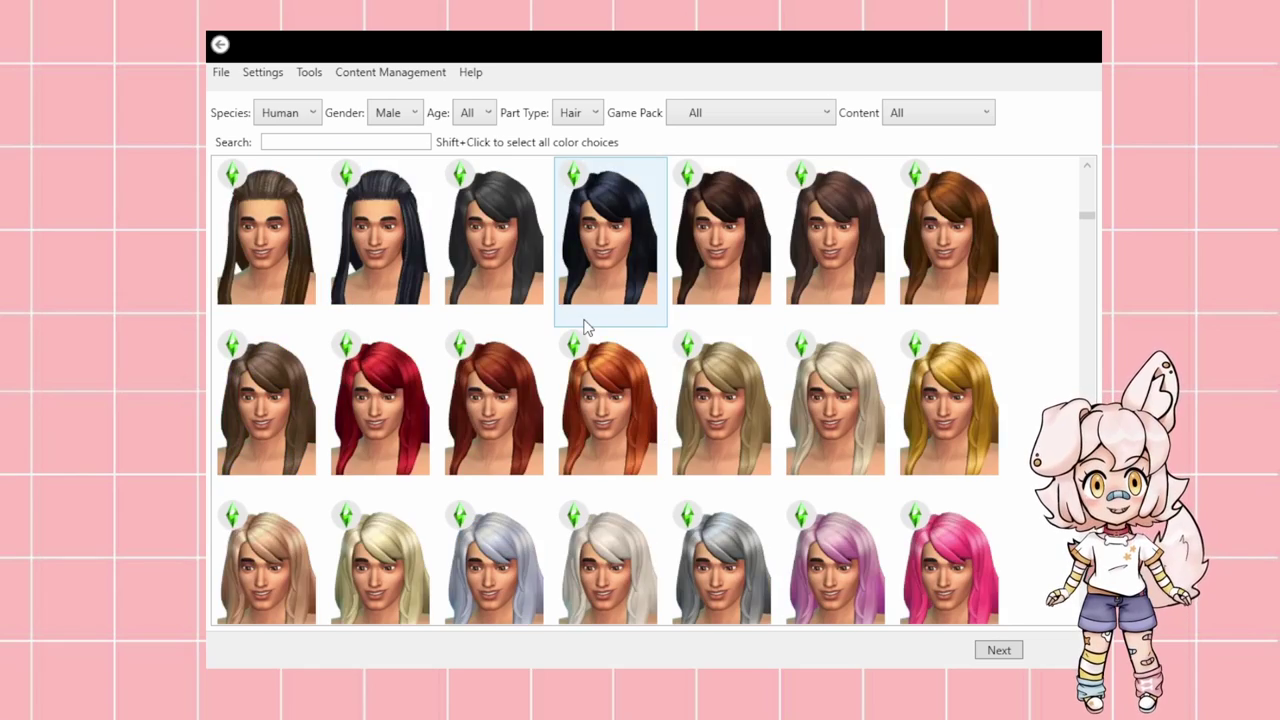
{"action": "scroll", "coordinate": [587, 327], "scroll_direction": "up", "scroll_amount": 10}
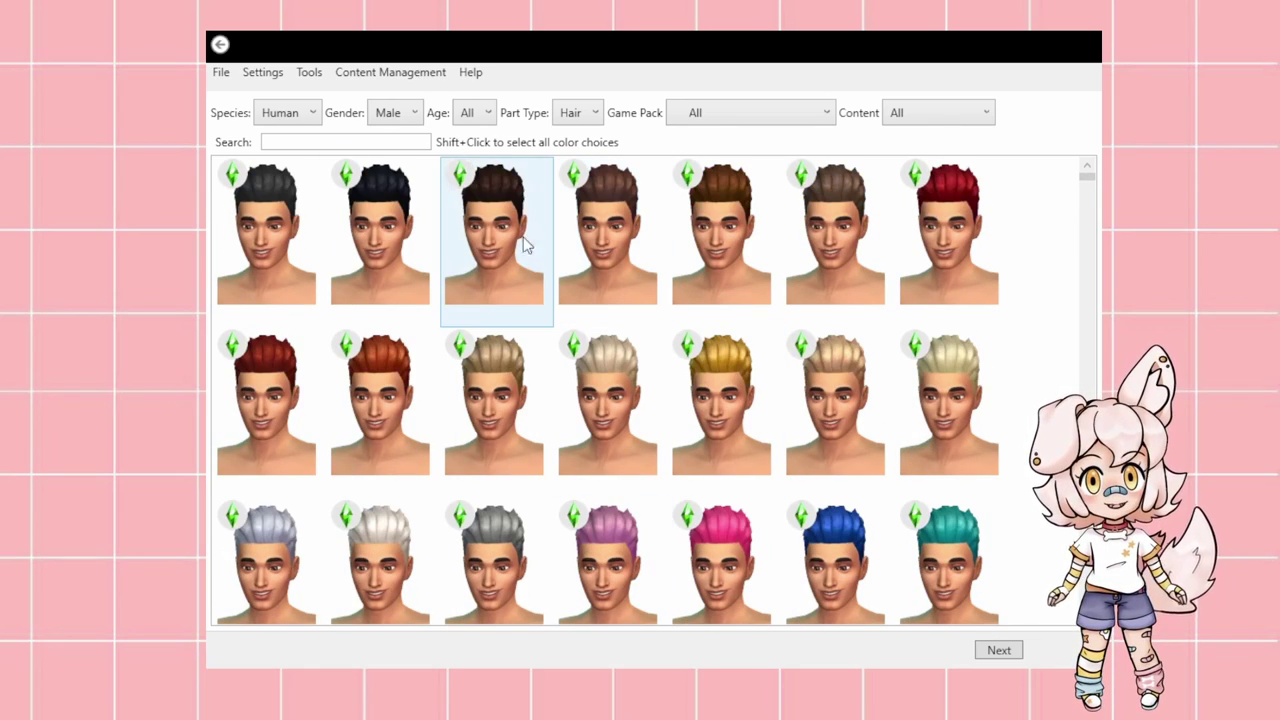
{"action": "scroll", "coordinate": [558, 238], "scroll_direction": "up", "scroll_amount": 5}
{"action": "scroll", "coordinate": [556, 234], "scroll_direction": "up", "scroll_amount": 10}
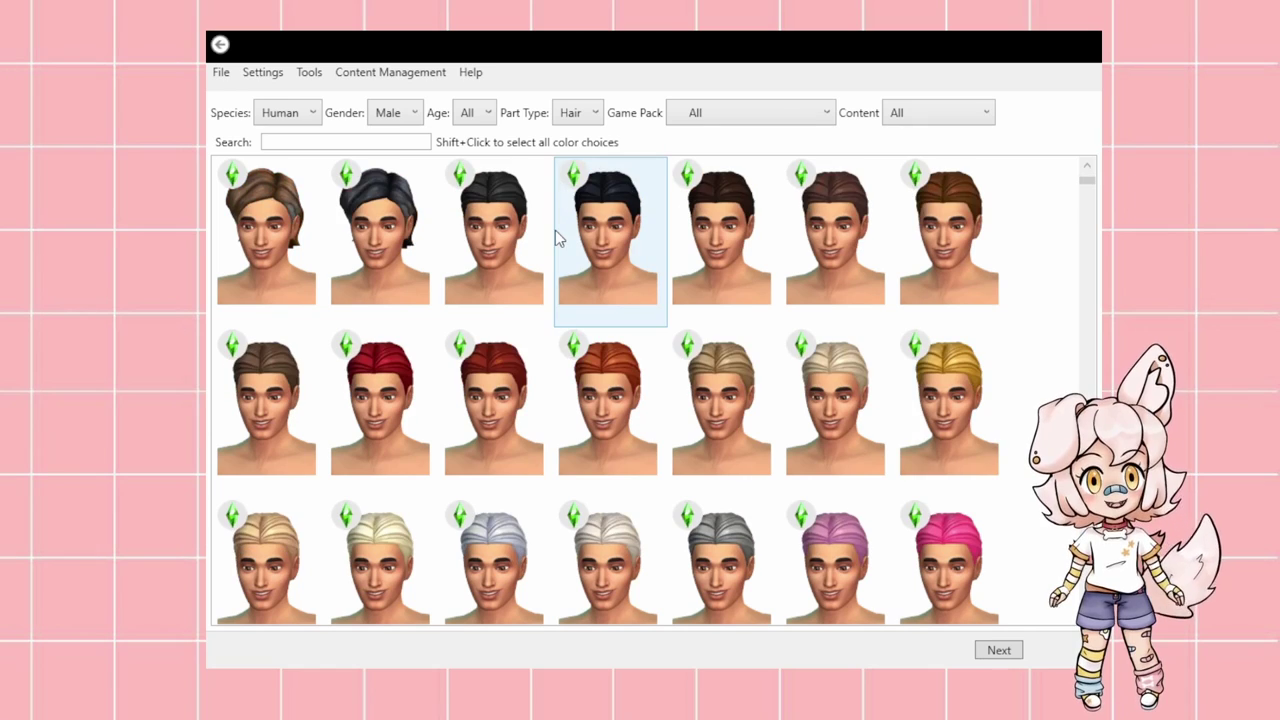
{"action": "scroll", "coordinate": [558, 238], "scroll_direction": "up", "scroll_amount": 3}
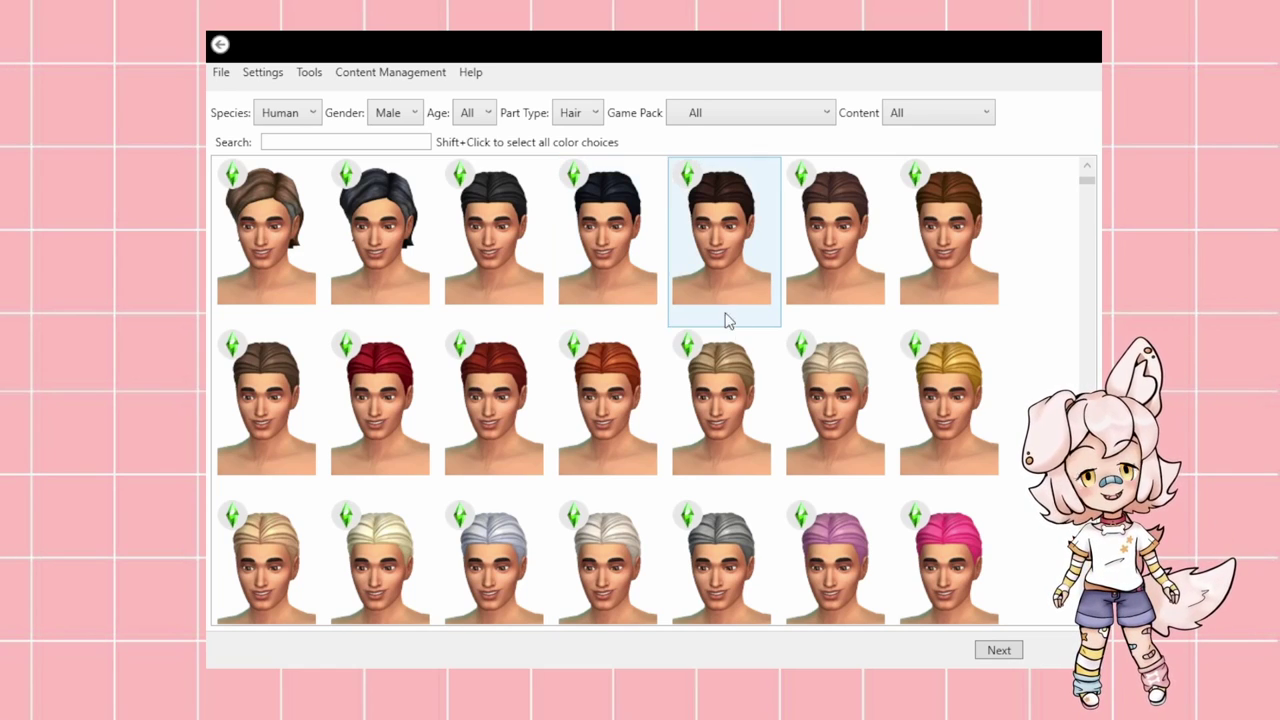
{"action": "scroll", "coordinate": [750, 400], "scroll_direction": "down", "scroll_amount": 3}
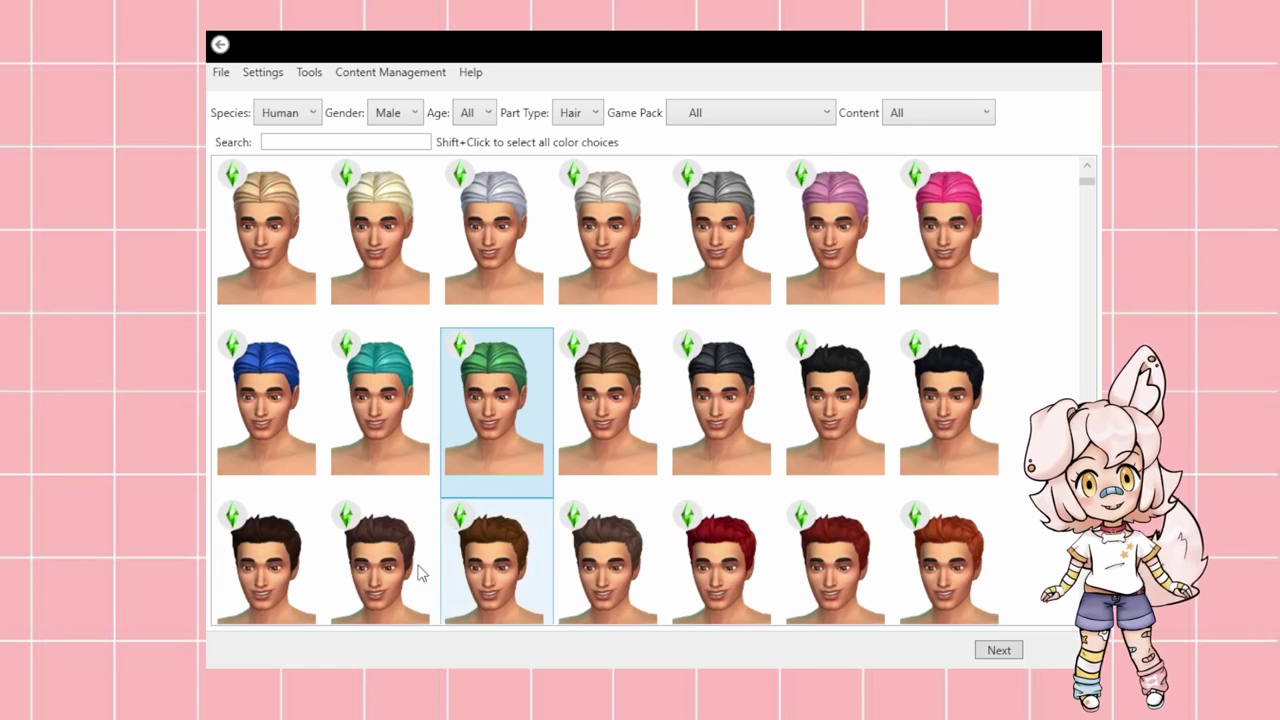
Continue with the short green male hairstyle and load it into a new Studio project
{"action": "left_click", "coordinate": [999, 651]}
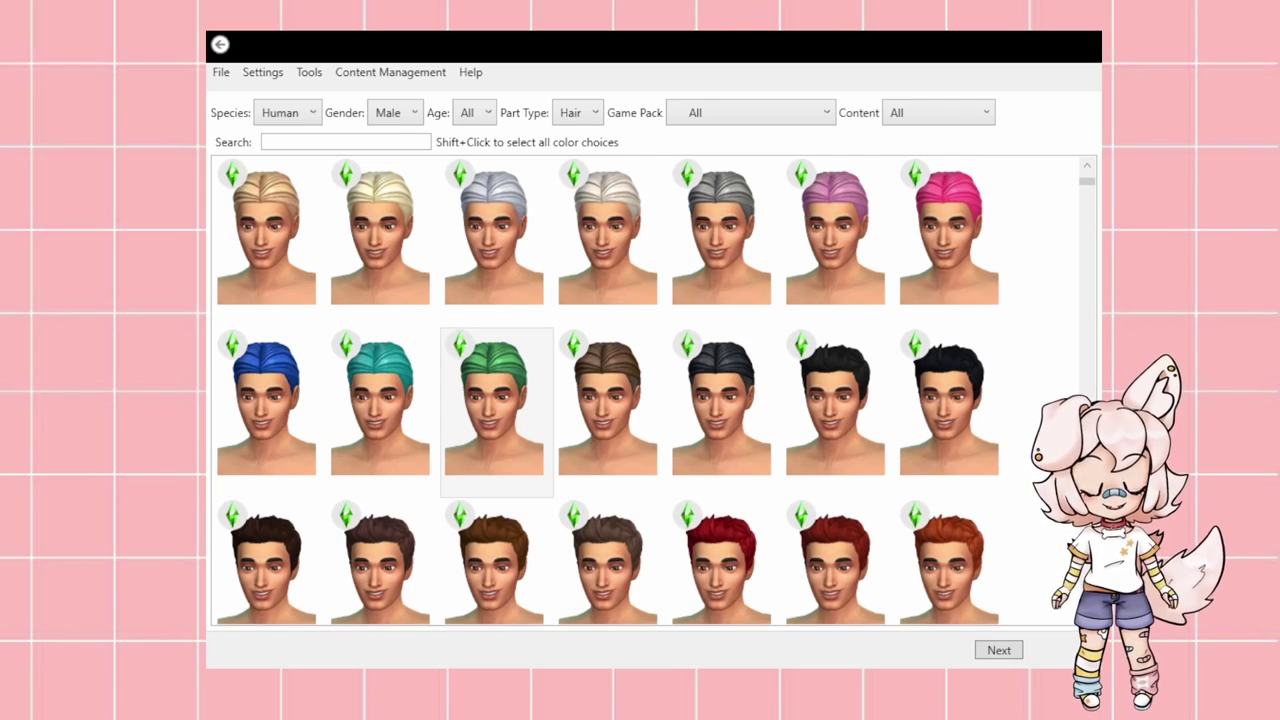
{"action": "double_click", "coordinate": [467, 439]}
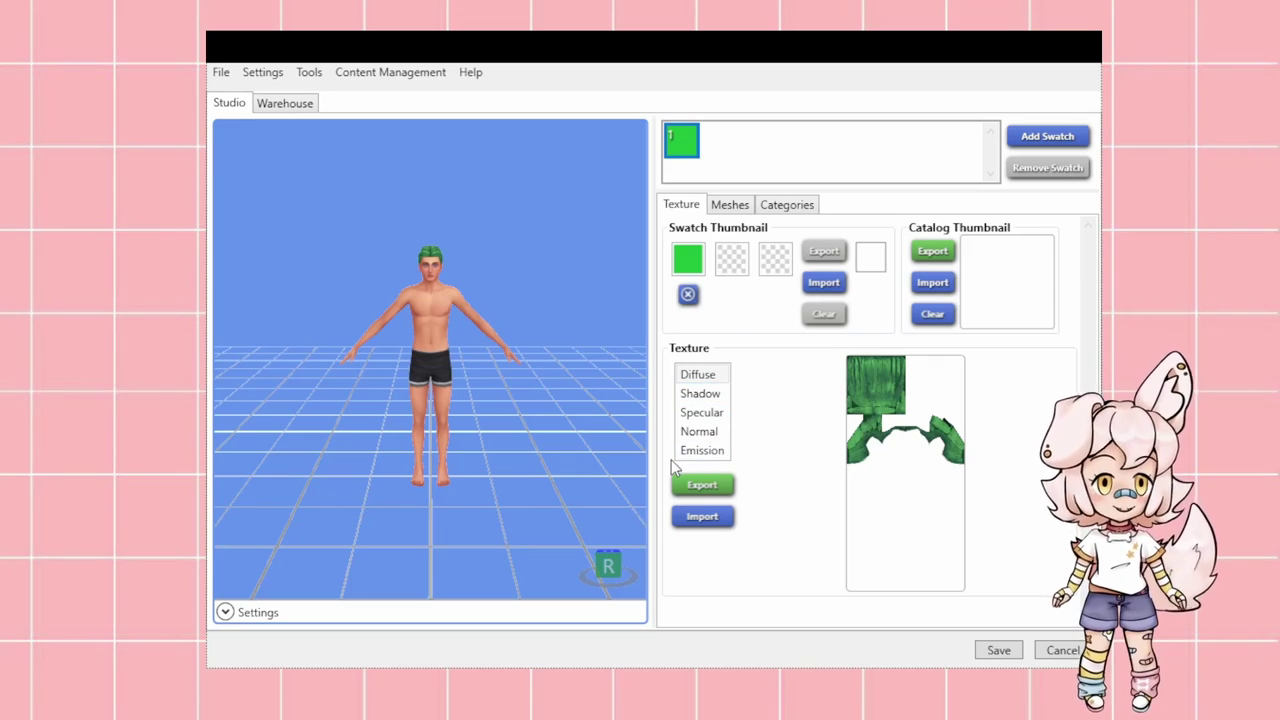
Bring up the green hairstyle's mesh details and export options
{"action": "scroll", "coordinate": [410, 252], "scroll_direction": "up", "scroll_amount": 2}
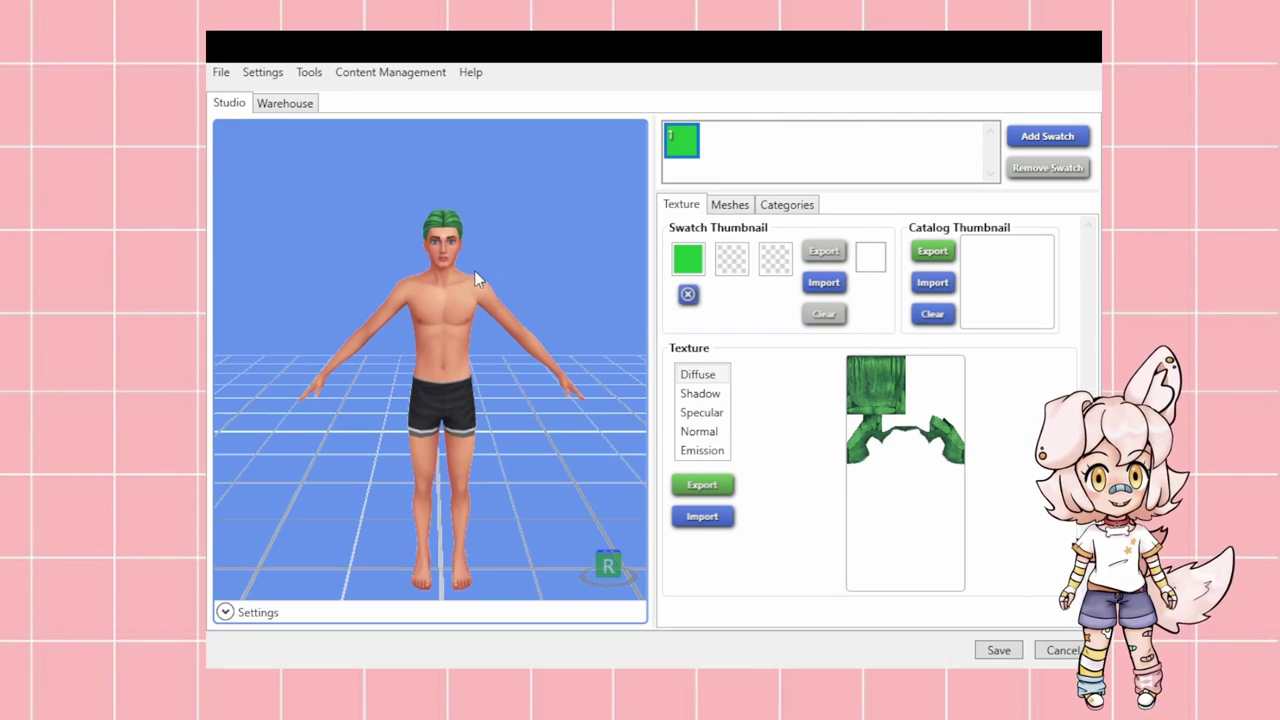
{"action": "left_click", "coordinate": [733, 208]}
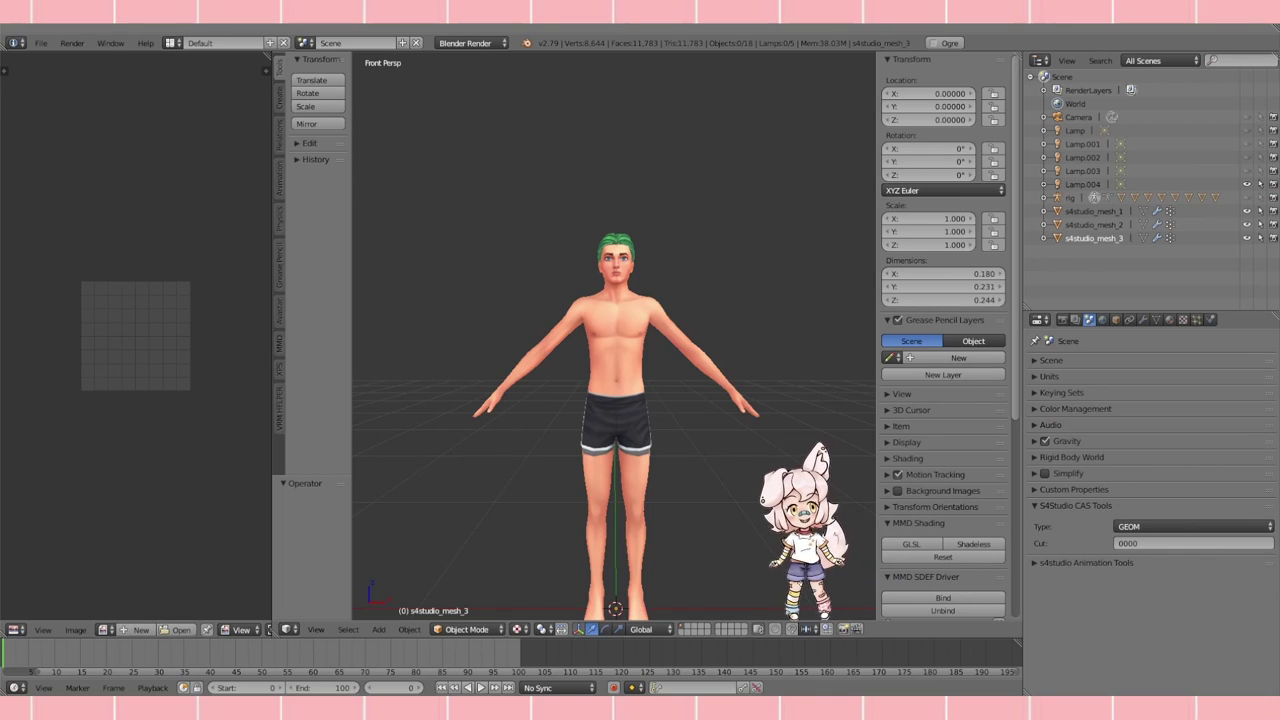
Enable Screencast Keys with font size 27 and switch the viewport to orthographic
{"action": "left_click", "coordinate": [637, 70]}
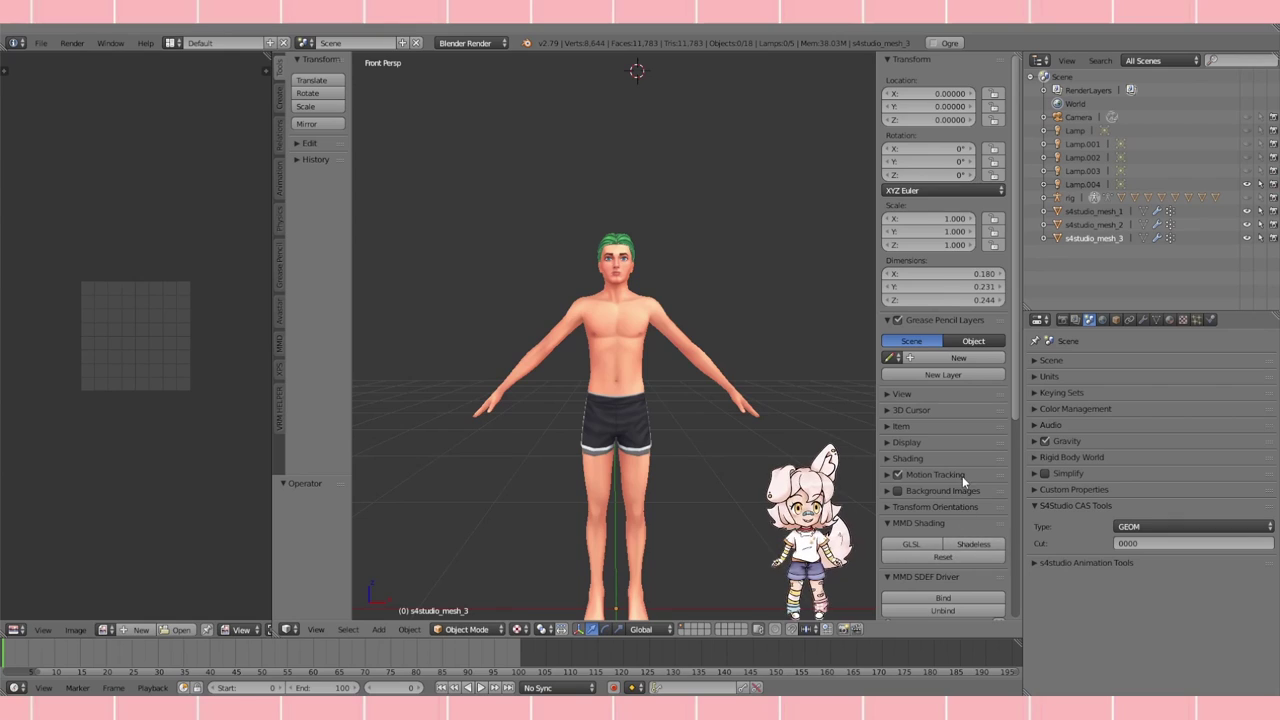
{"action": "scroll", "coordinate": [961, 475], "scroll_direction": "down", "scroll_amount": 8}
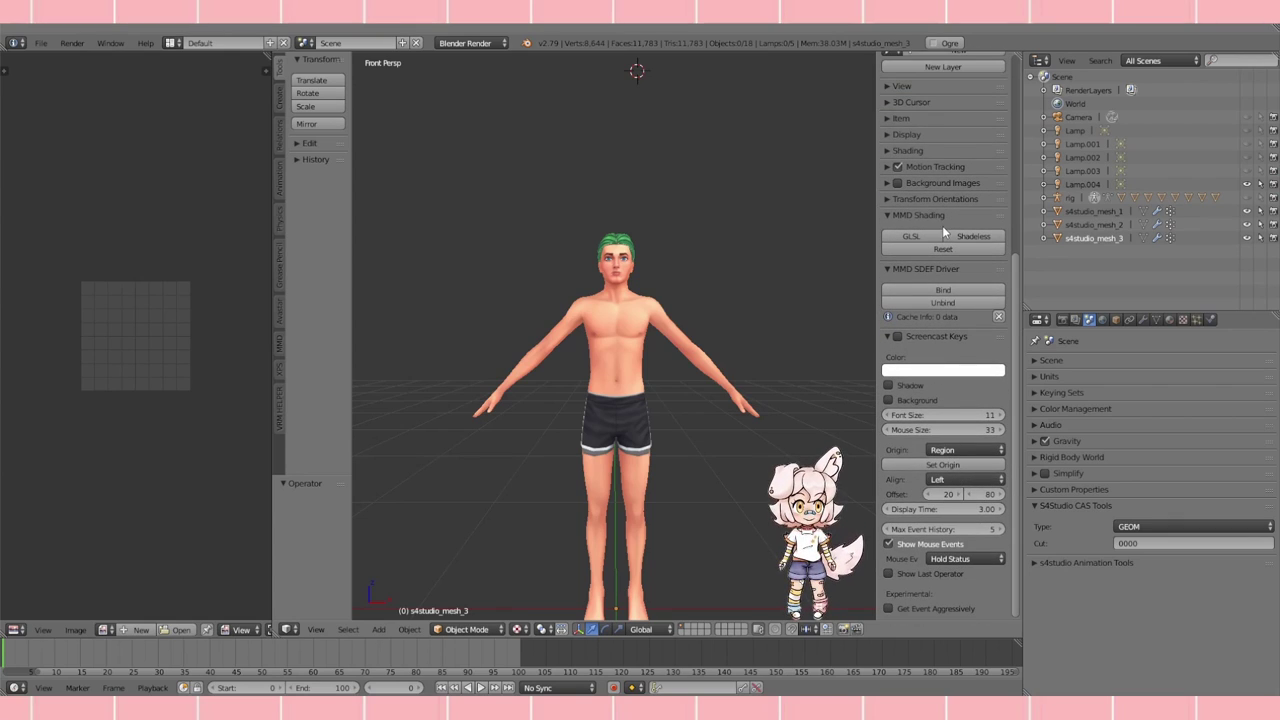
{"action": "left_click", "coordinate": [898, 336]}
{"action": "left_click_drag", "start_coordinate": [920, 414], "coordinate": [995, 414]}
{"action": "middle_click_drag", "start_coordinate": [714, 506], "coordinate": [680, 445]}
{"action": "key", "text": "KP_5"}
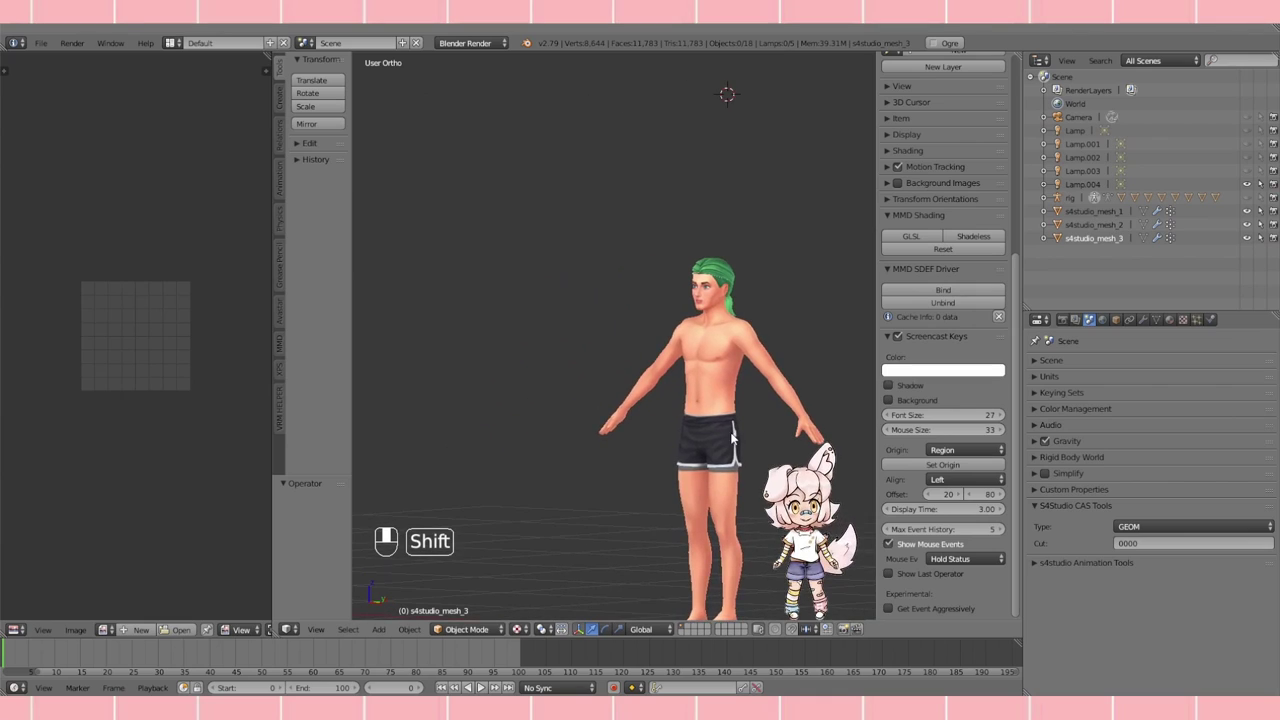
Select the green hair and test-move it with G to identify its mesh, then cancel
{"action": "right_click", "coordinate": [723, 286]}
{"action": "key", "text": "g"}
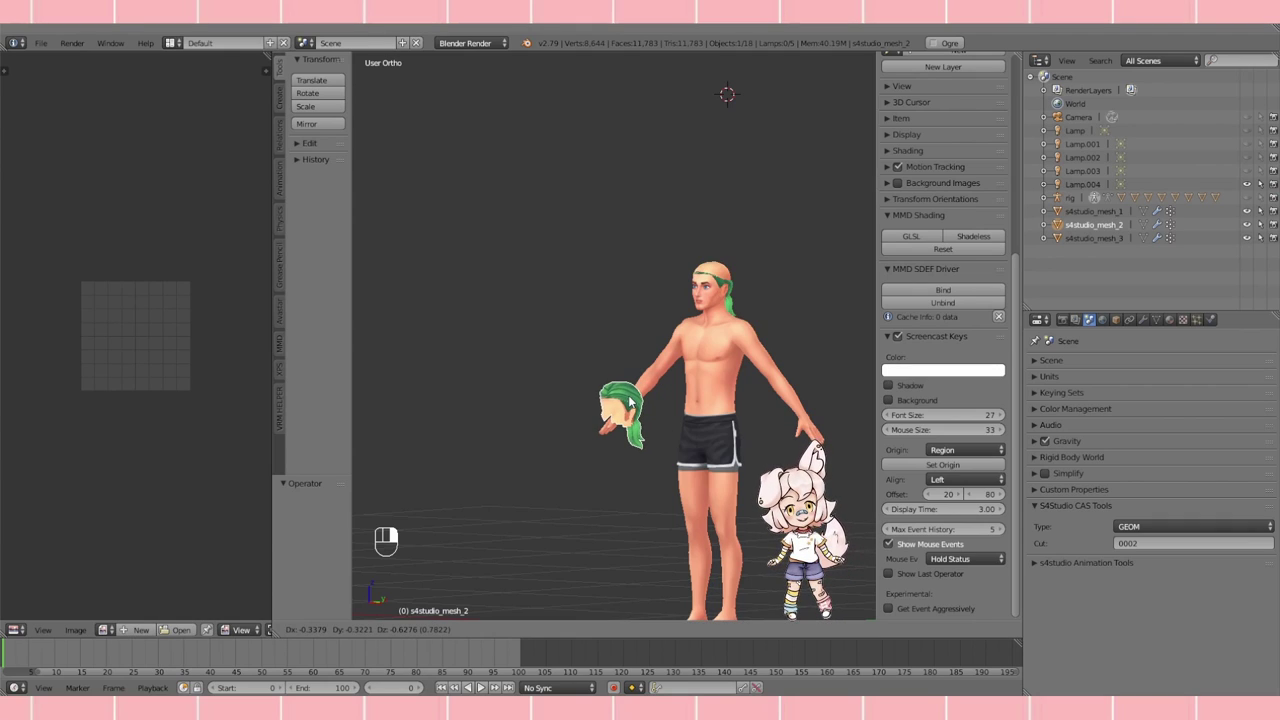
{"action": "right_click", "coordinate": [650, 315]}
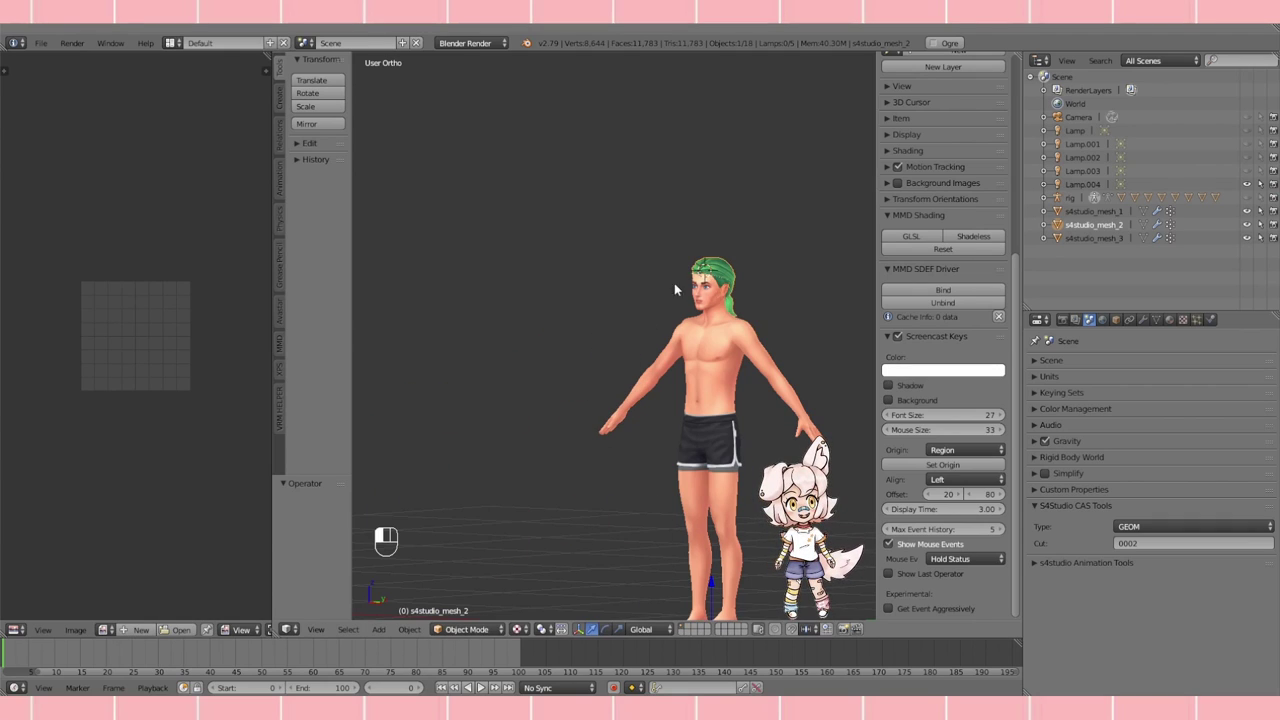
{"action": "middle_click_drag", "start_coordinate": [700, 392], "coordinate": [640, 430]}
{"action": "scroll", "coordinate": [670, 402], "scroll_direction": "up", "scroll_amount": 4}
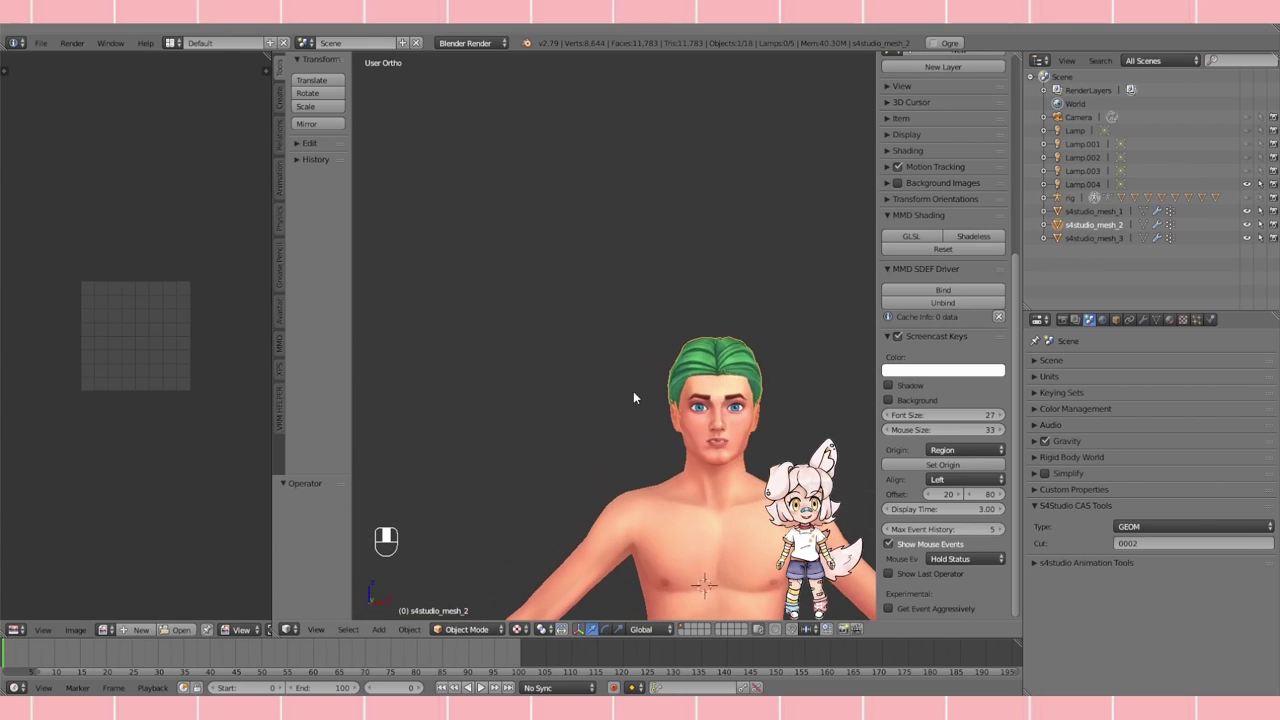
{"action": "scroll", "coordinate": [638, 393], "scroll_direction": "up", "scroll_amount": 3}
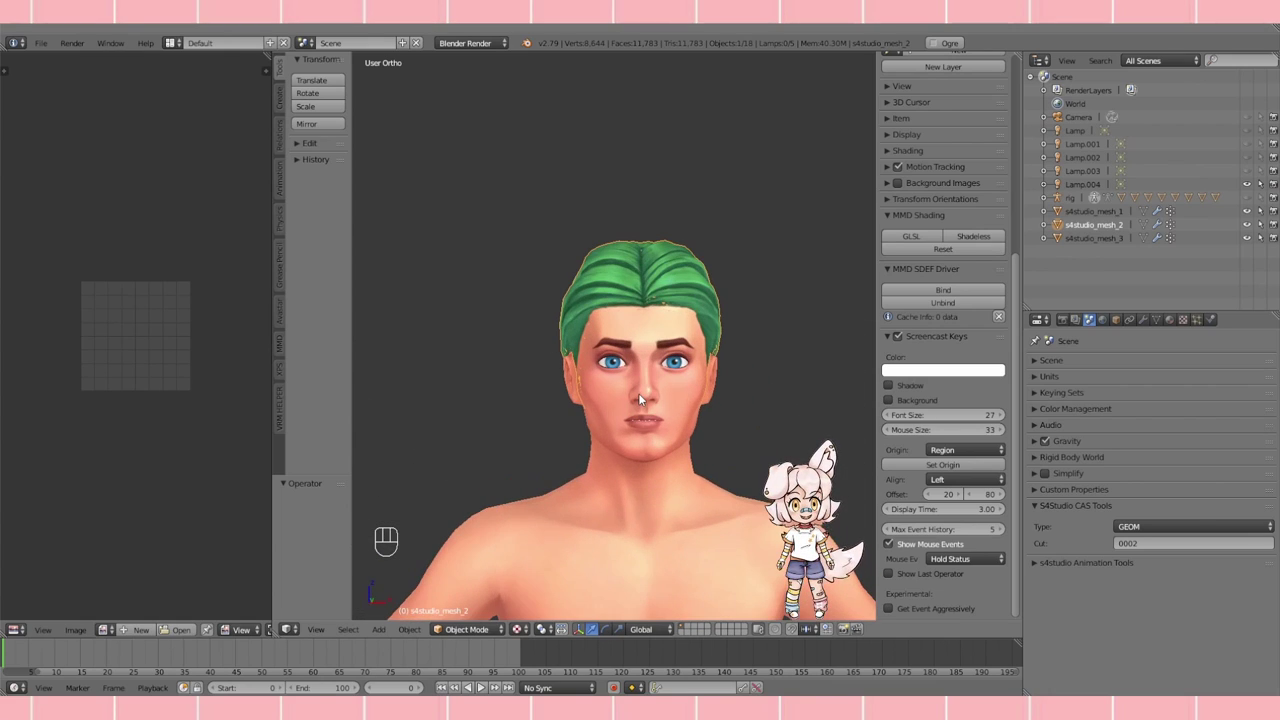
Toggle the s4studio meshes' visibility, leaving the green hair s4studio_mesh_2 hidden
{"action": "left_click", "coordinate": [1247, 225]}
{"action": "left_click", "coordinate": [1247, 211]}
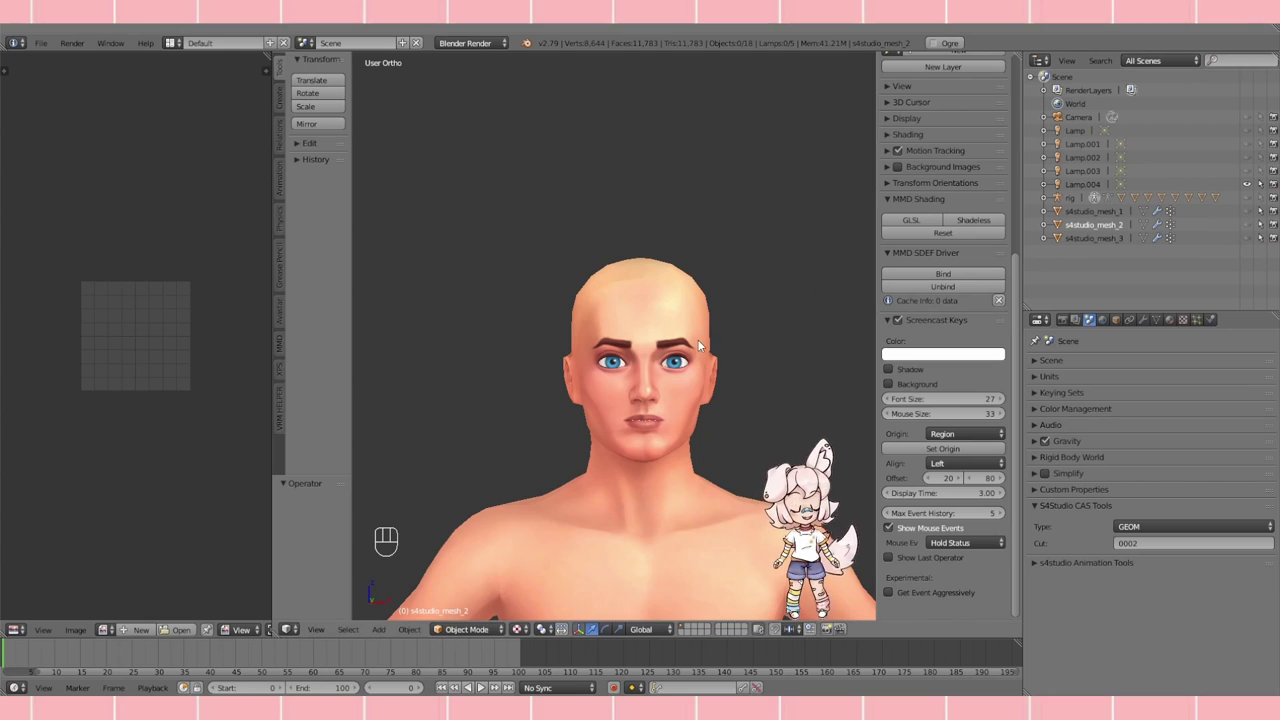
{"action": "left_click", "coordinate": [1245, 212]}
{"action": "left_click", "coordinate": [1245, 212]}
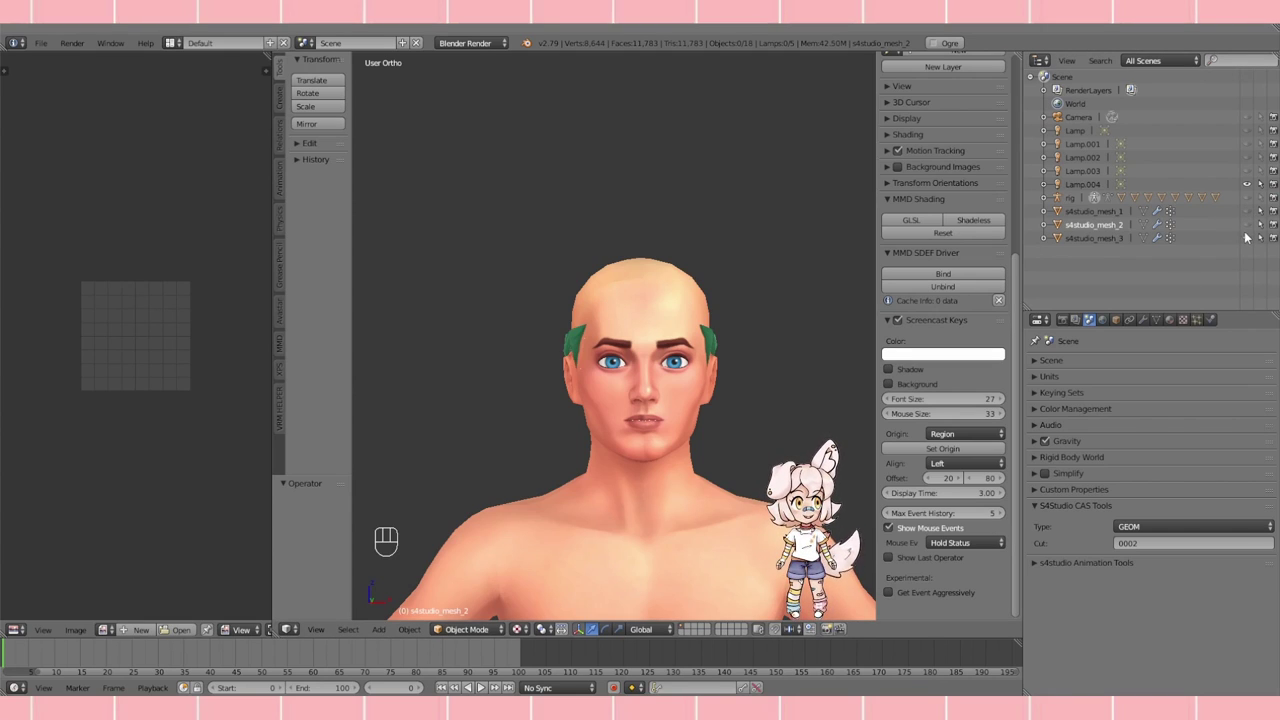
{"action": "left_click", "coordinate": [1246, 226]}
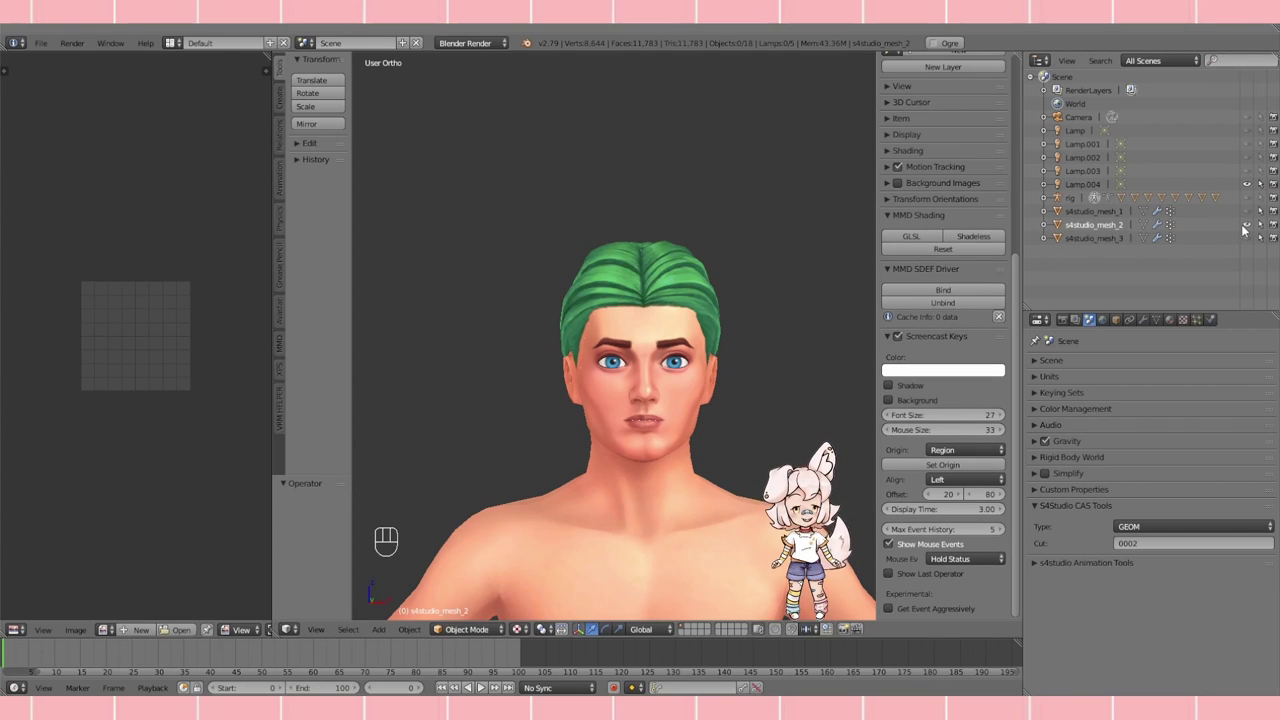
{"action": "middle_click_drag", "start_coordinate": [720, 345], "coordinate": [754, 309]}
{"action": "scroll", "coordinate": [732, 342], "scroll_direction": "down", "scroll_amount": 3}
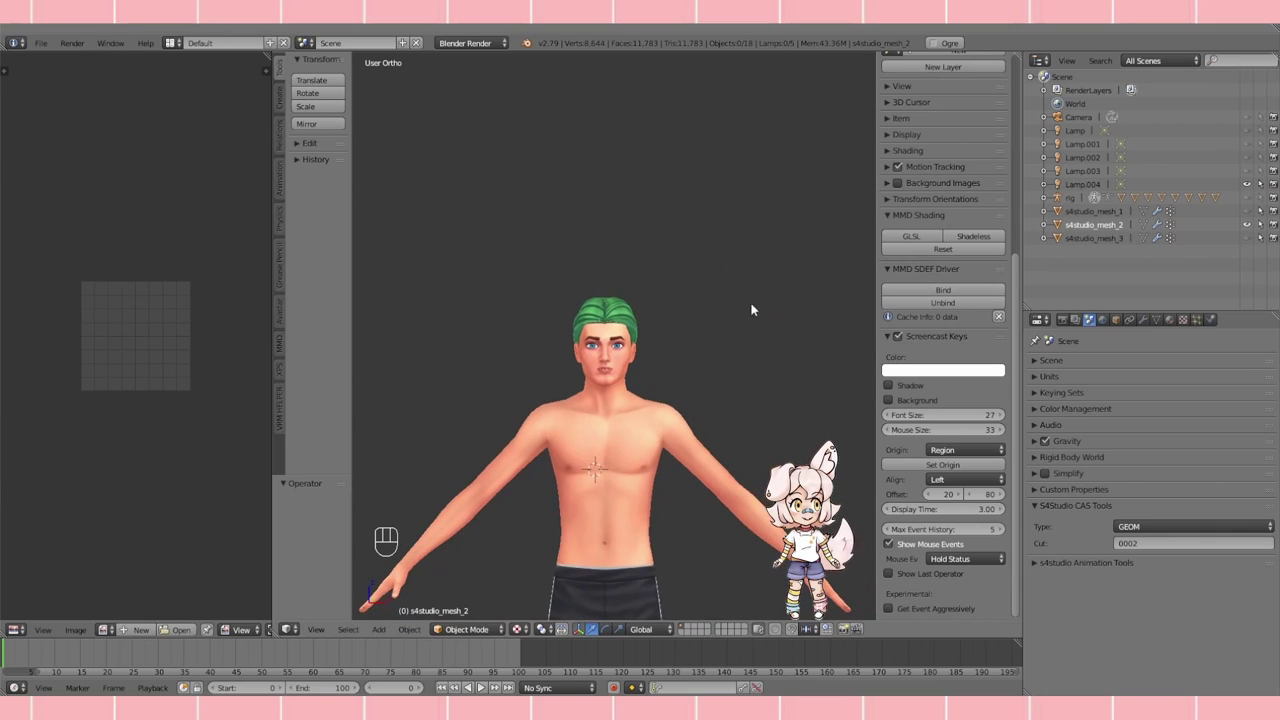
{"action": "left_click", "coordinate": [1246, 226]}
{"action": "left_click", "coordinate": [41, 43]}
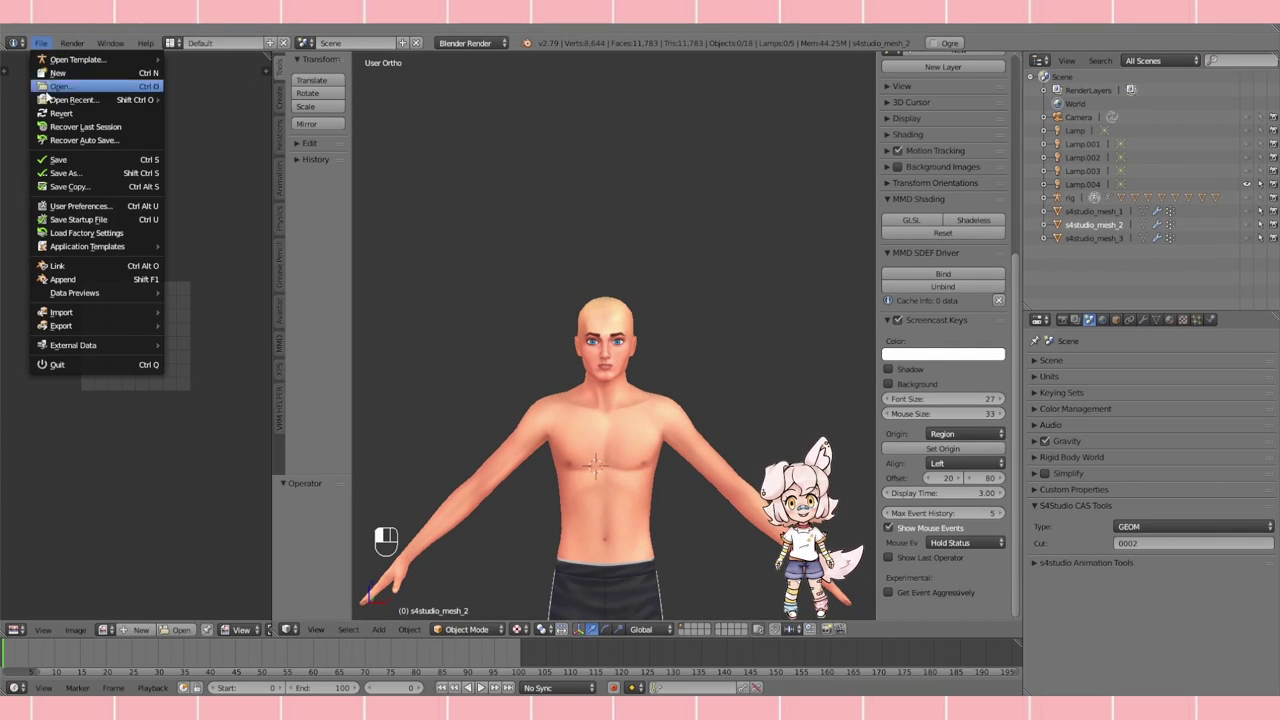
Import N (Summer 2022).pmx as a MikuMikuDance model
{"action": "mouse_move", "coordinate": [94, 313]}
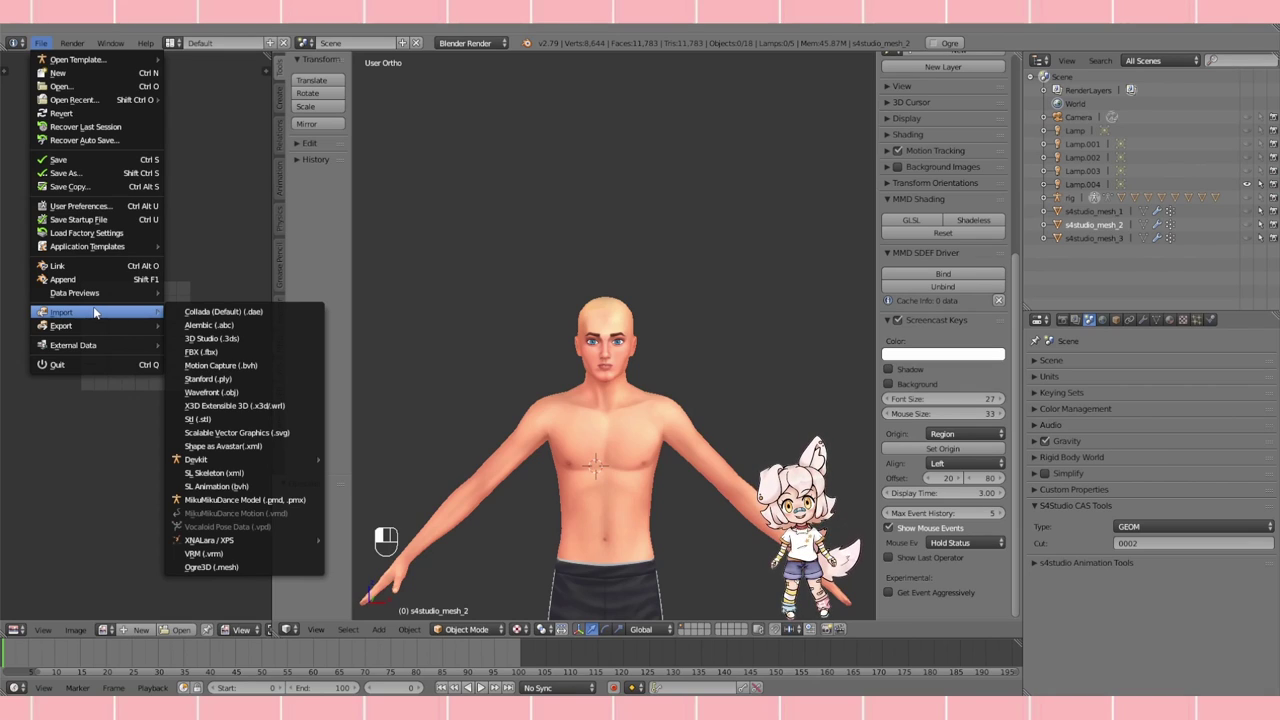
{"action": "left_click", "coordinate": [222, 500]}
{"action": "double_click", "coordinate": [209, 141]}
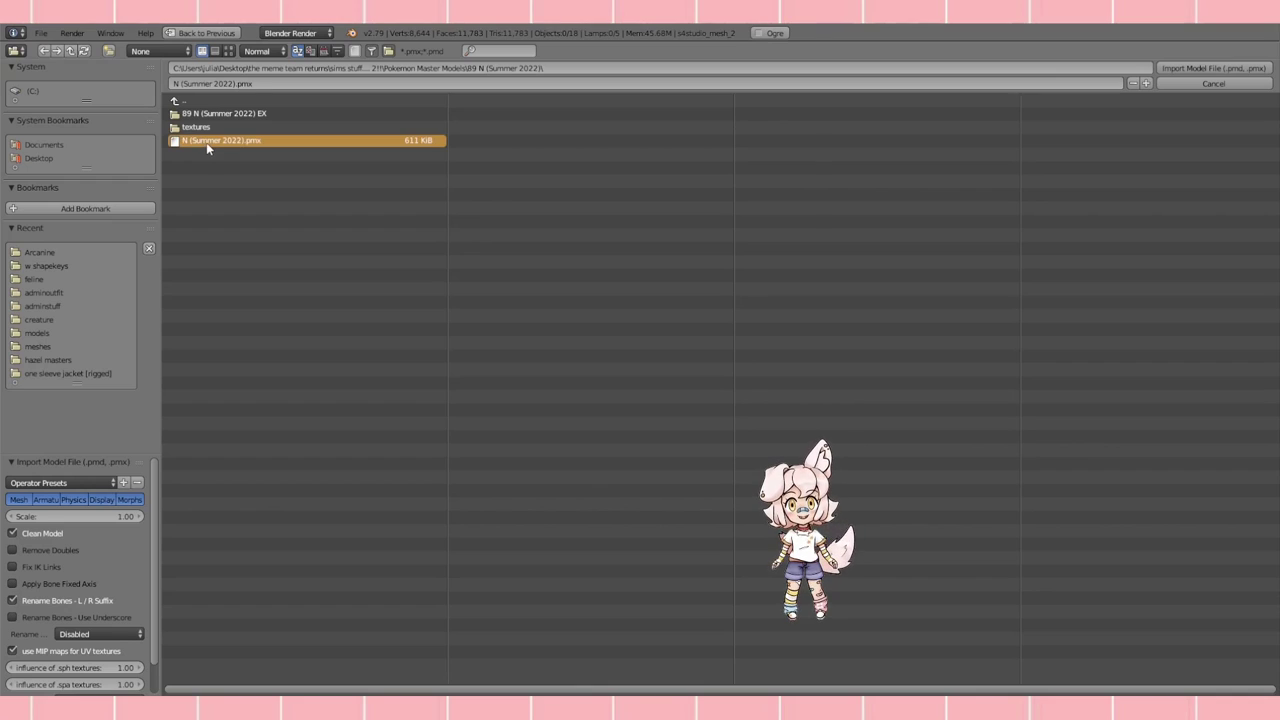
{"action": "scroll", "coordinate": [600, 360], "scroll_direction": "down", "scroll_amount": 10}
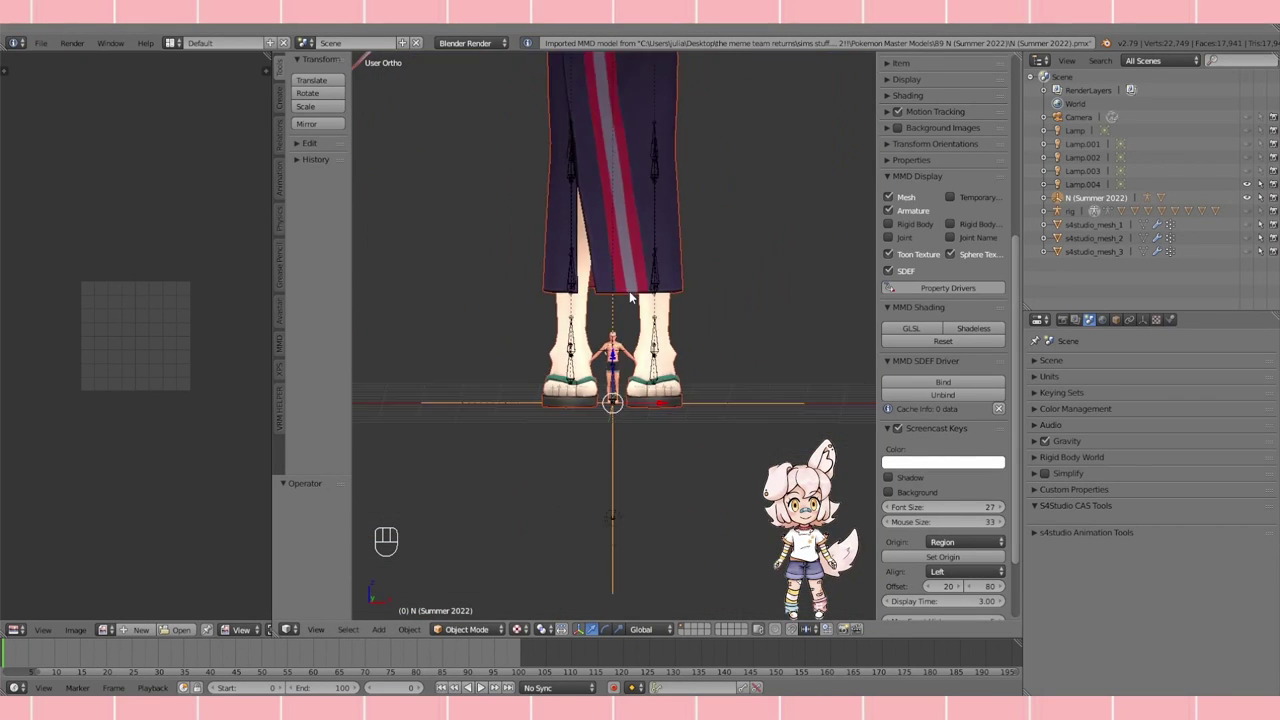
Delete the kimono model's armature
{"action": "middle_click_drag", "start_coordinate": [655, 240], "coordinate": [634, 327], "text": "shift"}
{"action": "scroll", "coordinate": [634, 372], "scroll_direction": "up", "scroll_amount": 2}
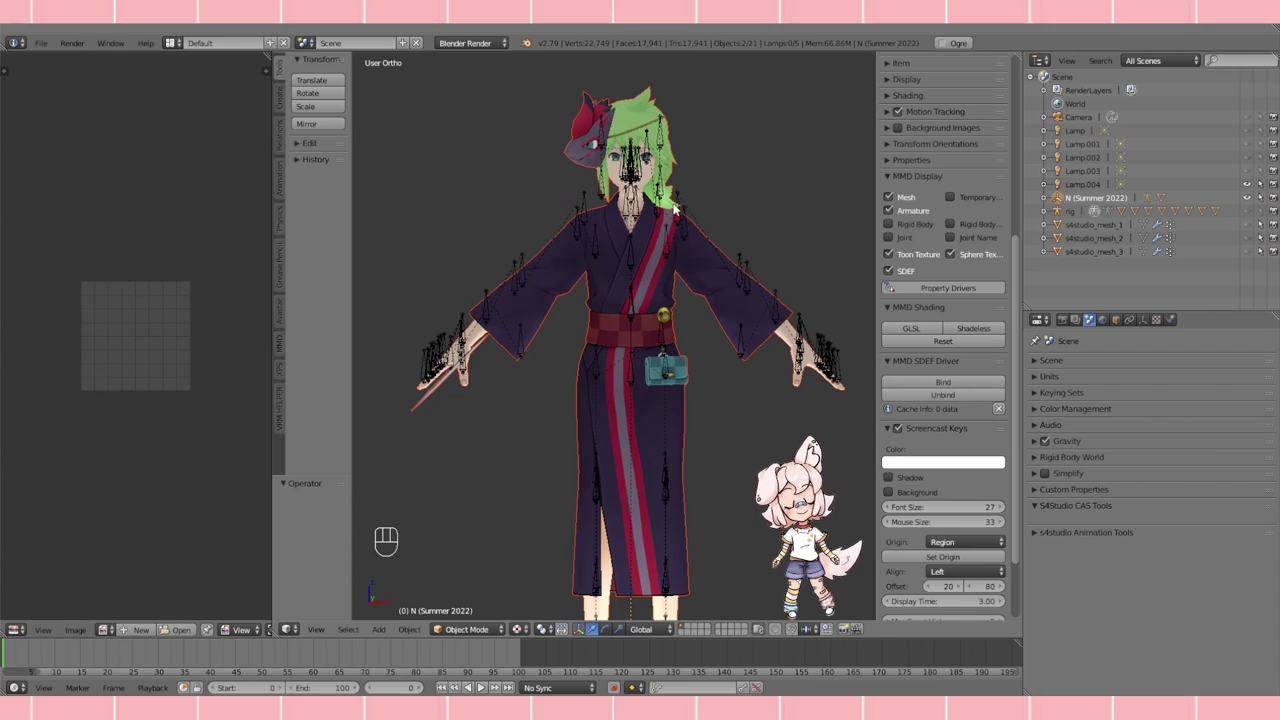
{"action": "mouse_move", "coordinate": [678, 212]}
{"action": "middle_mouse_down"}
{"action": "mouse_move", "coordinate": [523, 217]}
{"action": "mouse_move", "coordinate": [707, 210]}
{"action": "mouse_move", "coordinate": [683, 213]}
{"action": "middle_mouse_up"}
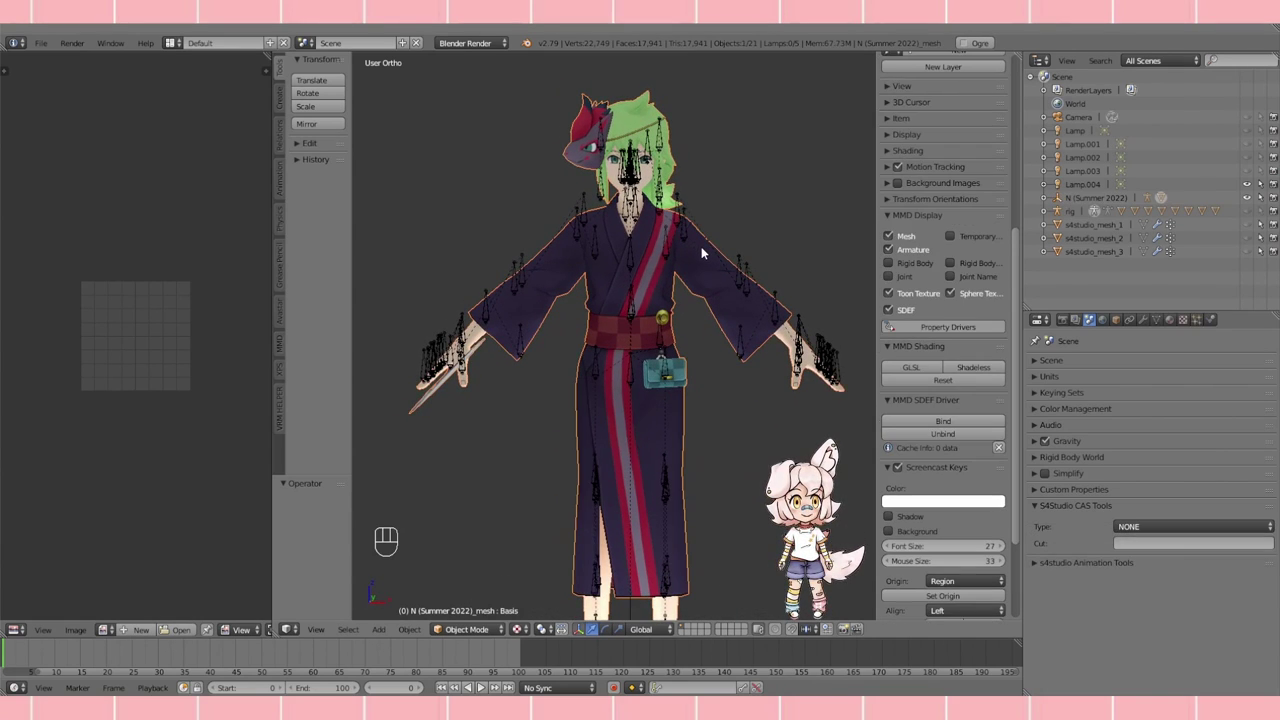
{"action": "right_click", "coordinate": [673, 268]}
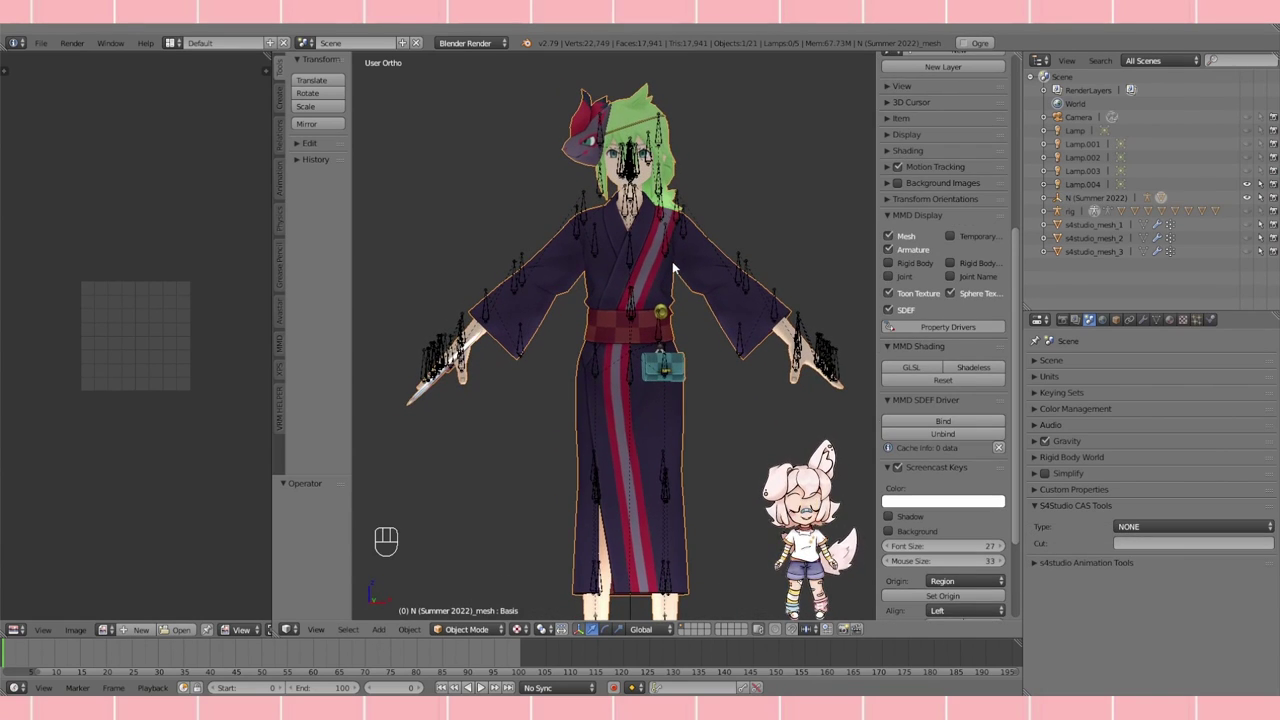
{"action": "right_click", "coordinate": [748, 271]}
{"action": "key", "text": "x"}
{"action": "left_click", "coordinate": [747, 258]}
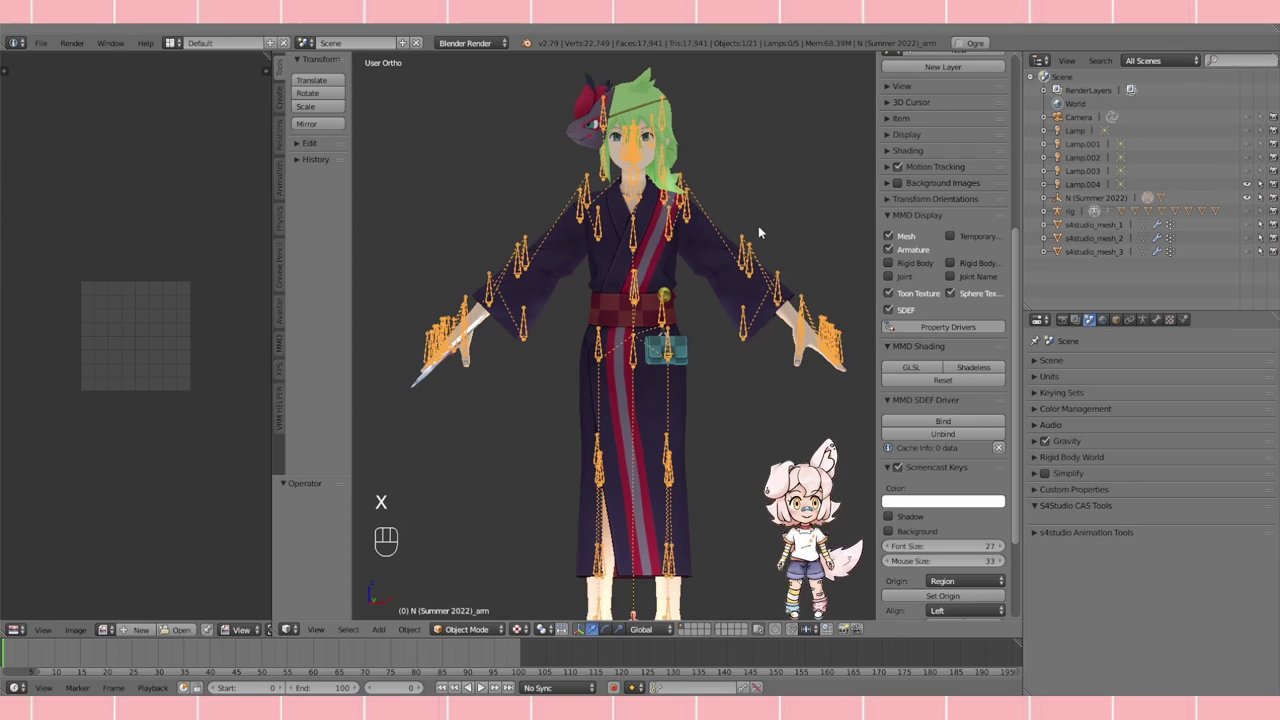
{"action": "right_click", "coordinate": [740, 260]}
{"action": "right_click", "coordinate": [745, 258]}
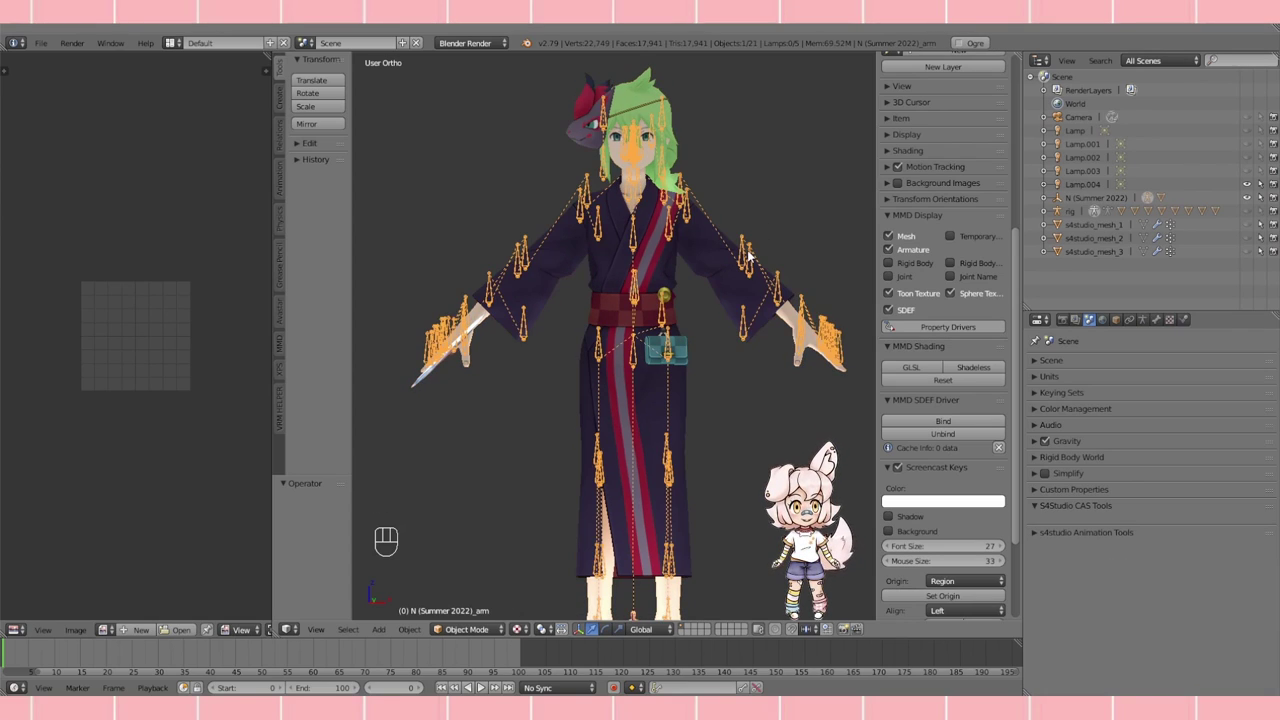
{"action": "key", "text": "x"}
{"action": "left_click", "coordinate": [747, 252]}
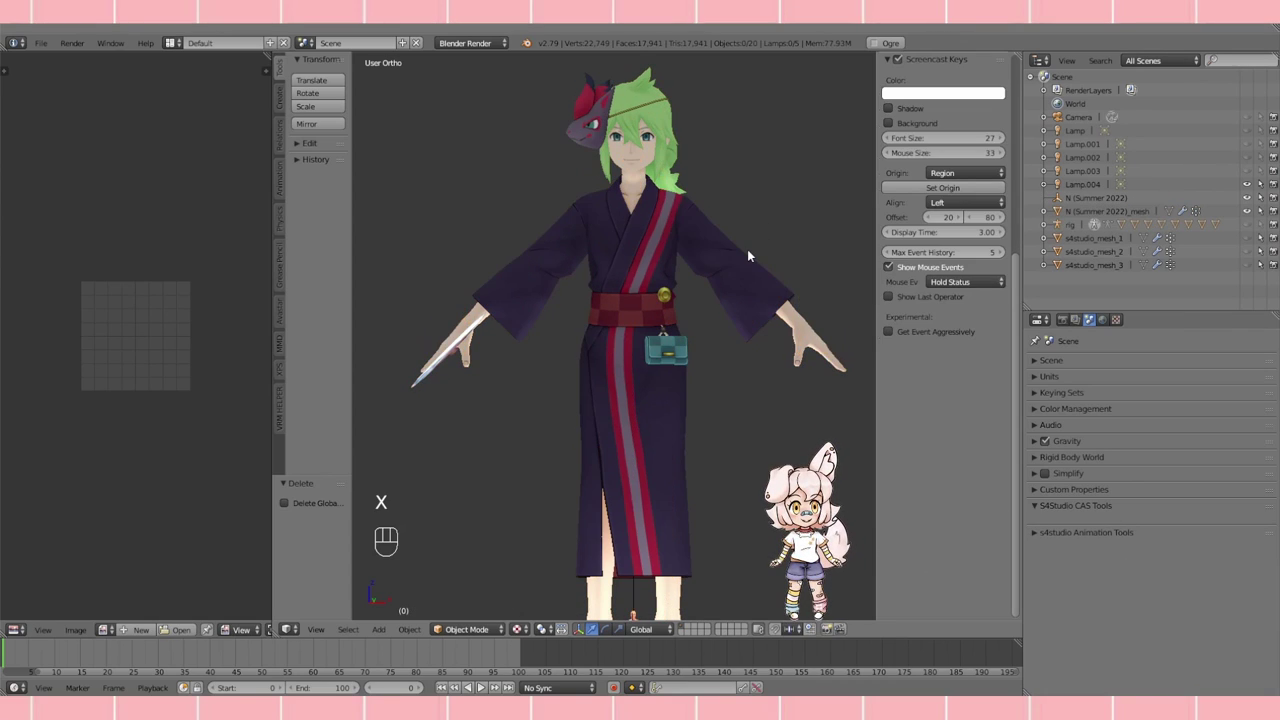
Delete the N (Summer 2022) parent object and select the remaining kimono mesh
{"action": "left_click", "coordinate": [1075, 199]}
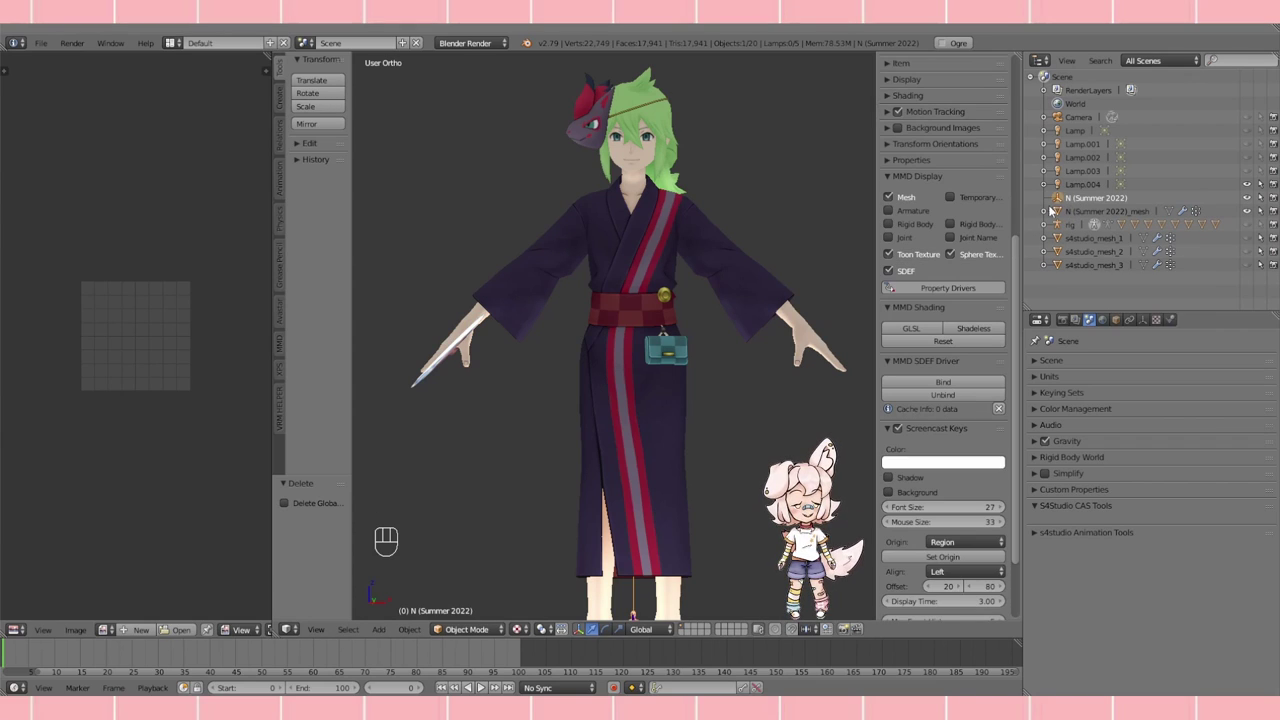
{"action": "right_click", "coordinate": [1110, 205]}
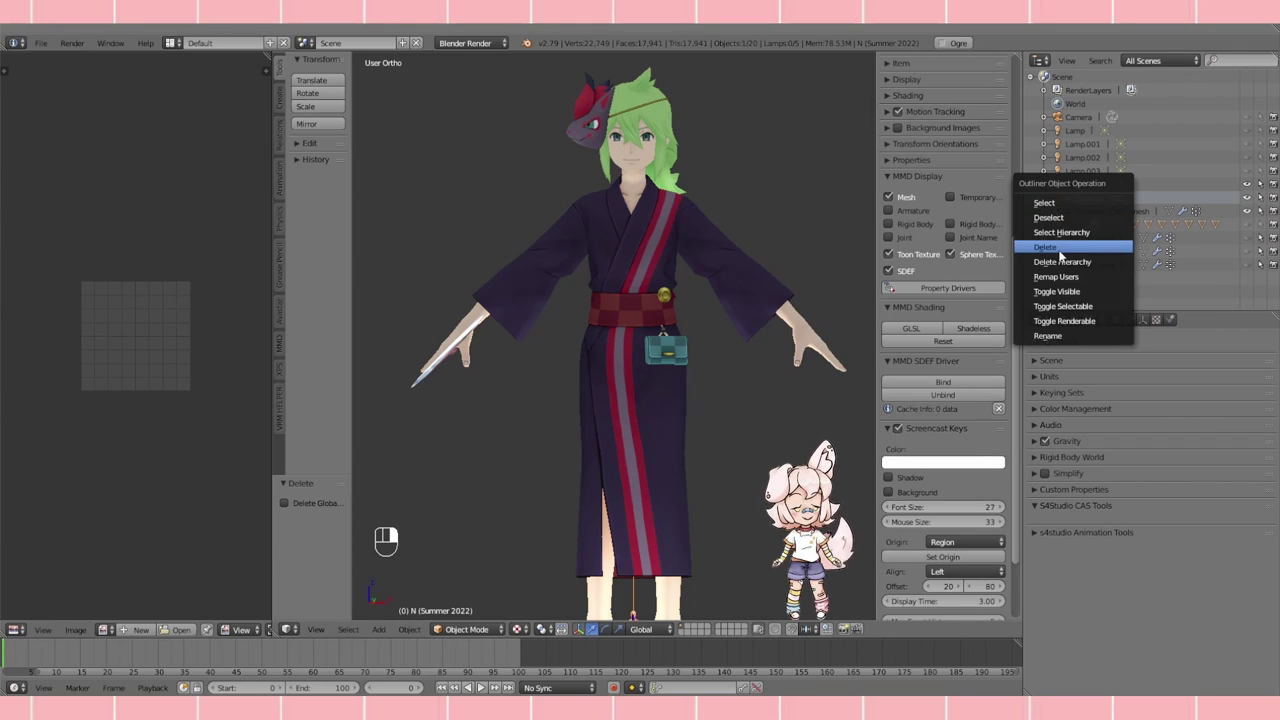
{"action": "left_click", "coordinate": [1045, 246]}
{"action": "right_click", "coordinate": [641, 298]}
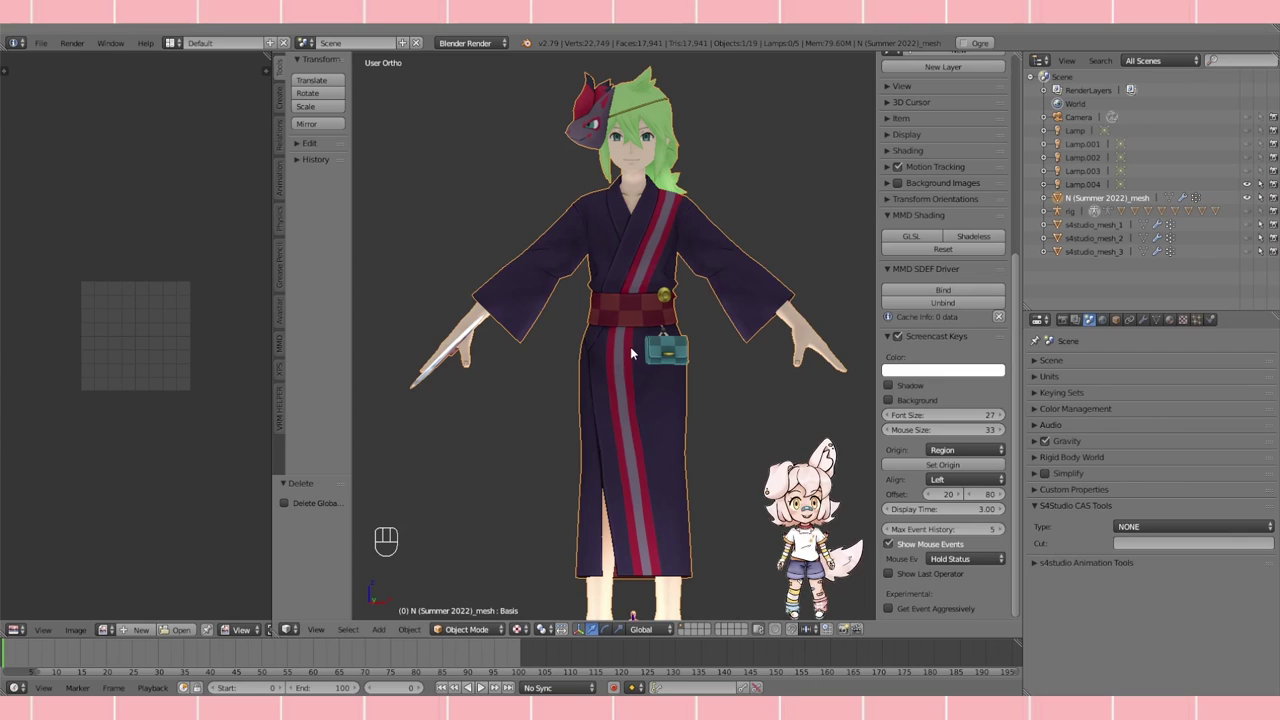
{"action": "middle_click_drag", "start_coordinate": [631, 352], "coordinate": [500, 243], "text": "shift"}
{"action": "scroll", "coordinate": [614, 352], "scroll_direction": "up", "scroll_amount": 2}
{"action": "middle_click_drag", "start_coordinate": [573, 226], "coordinate": [598, 439]}
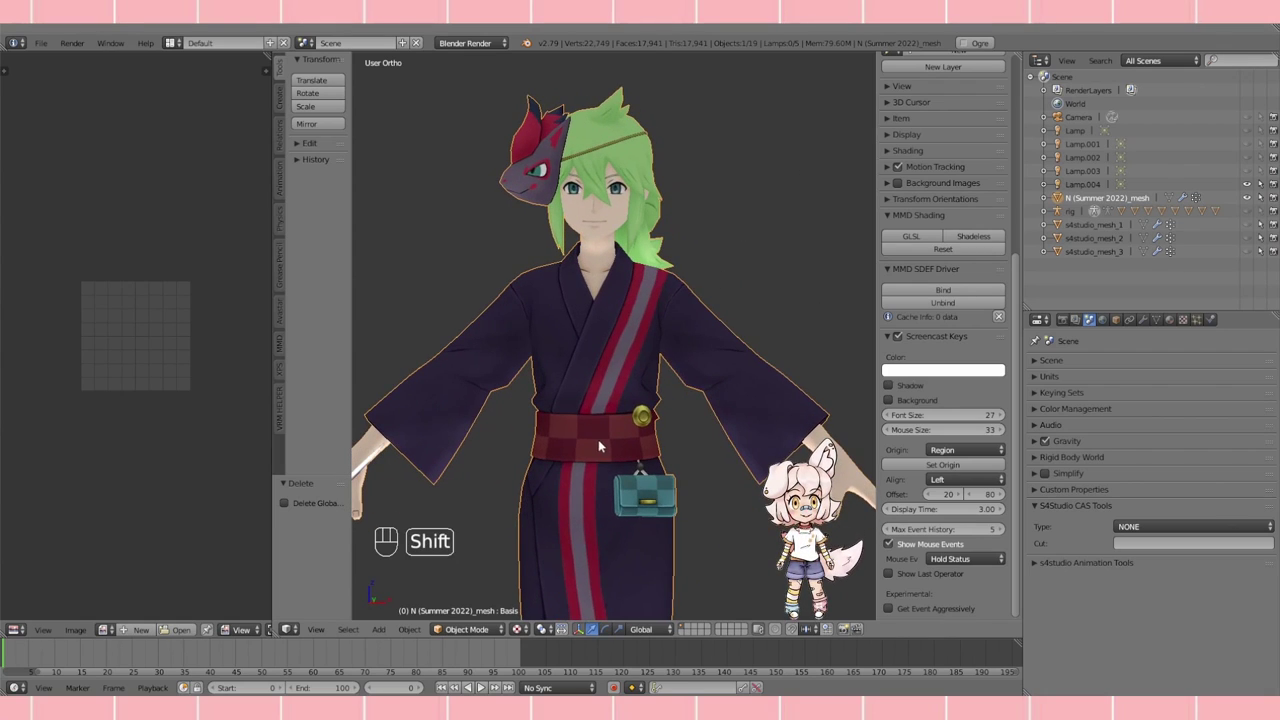
Switch the kimono mesh to Edit Mode and deselect everything
{"action": "scroll", "coordinate": [600, 450], "scroll_direction": "up", "scroll_amount": 2}
{"action": "left_click", "coordinate": [470, 630]}
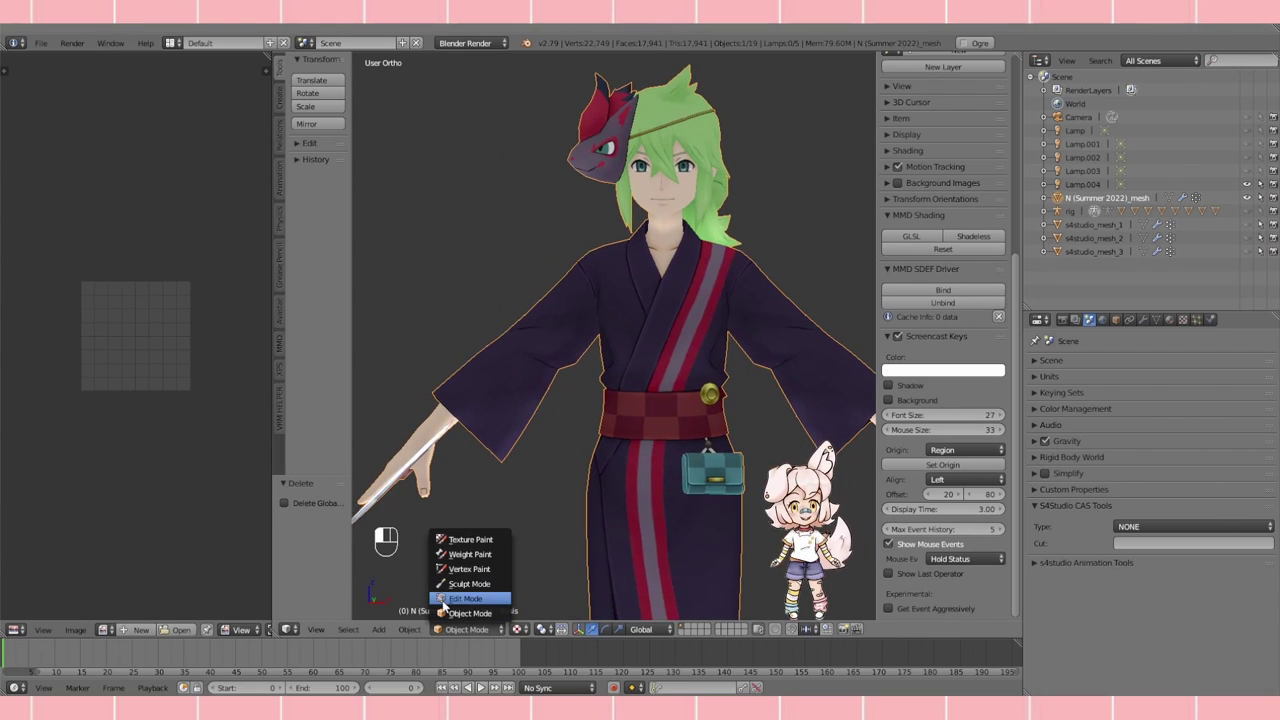
{"action": "left_click", "coordinate": [455, 603]}
{"action": "middle_click_drag", "start_coordinate": [615, 400], "coordinate": [591, 426], "text": "shift"}
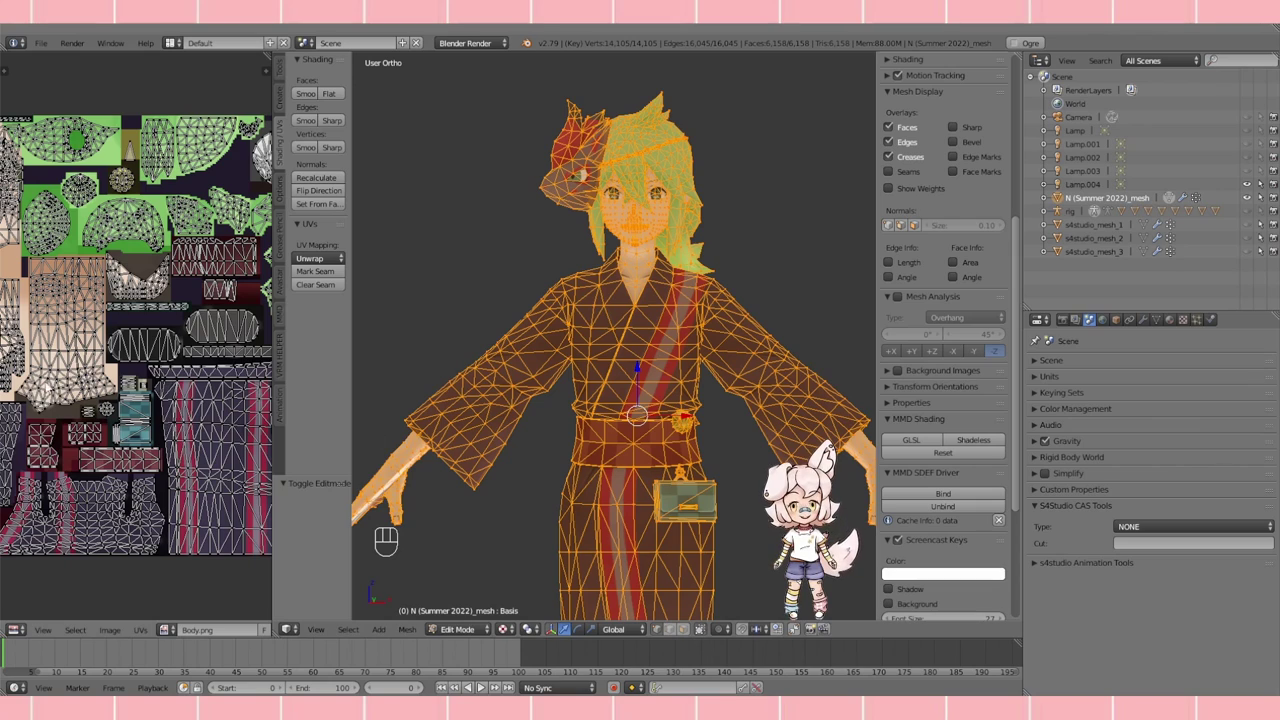
{"action": "key", "text": "a"}
{"action": "middle_click_drag", "start_coordinate": [666, 310], "coordinate": [658, 366], "text": "shift"}
{"action": "scroll", "coordinate": [658, 366], "scroll_direction": "up", "scroll_amount": 1}
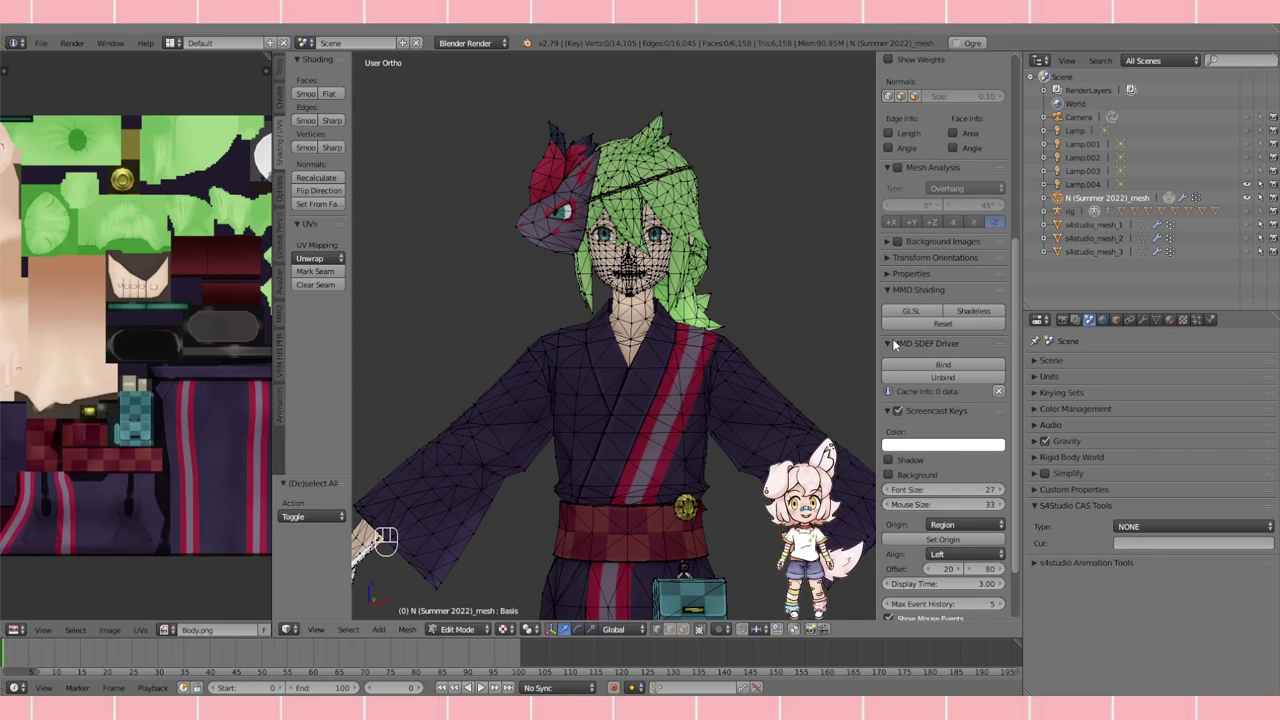
Select all faces assigned to the 'hair' material slot
{"action": "left_click", "coordinate": [1170, 319]}
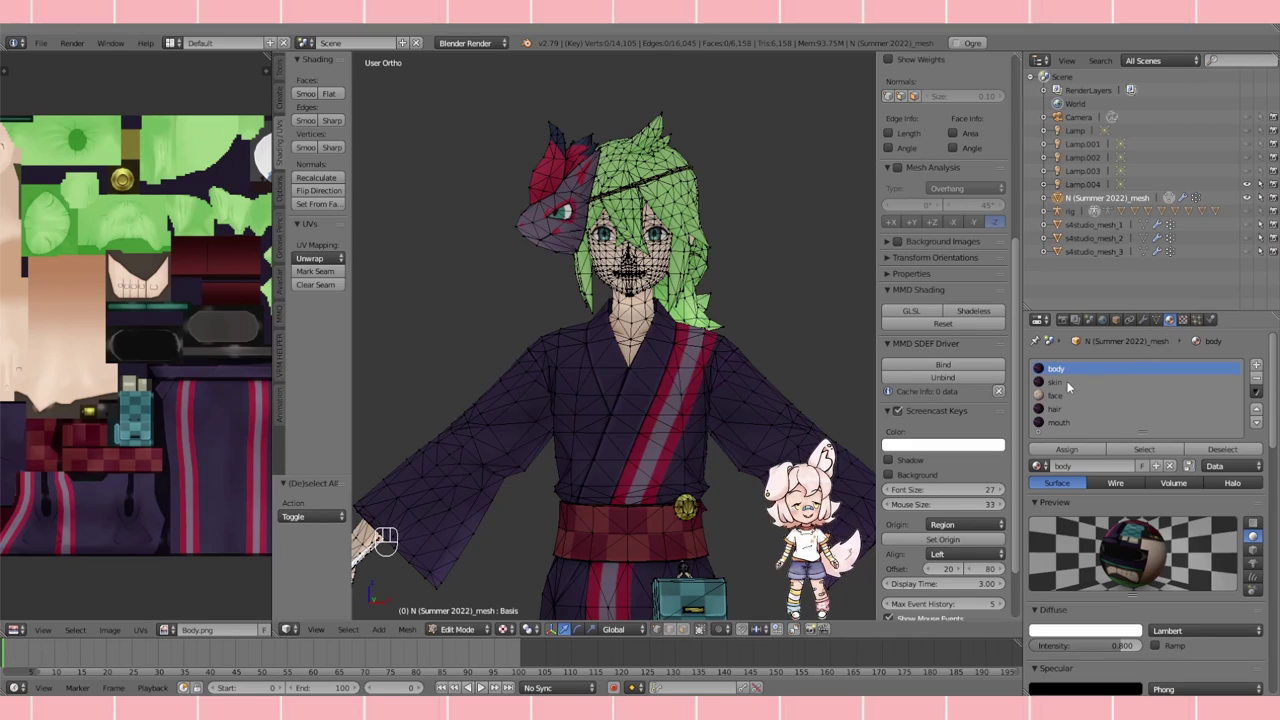
{"action": "scroll", "coordinate": [1094, 400], "scroll_direction": "down", "scroll_amount": 2}
{"action": "scroll", "coordinate": [1094, 400], "scroll_direction": "up", "scroll_amount": 2}
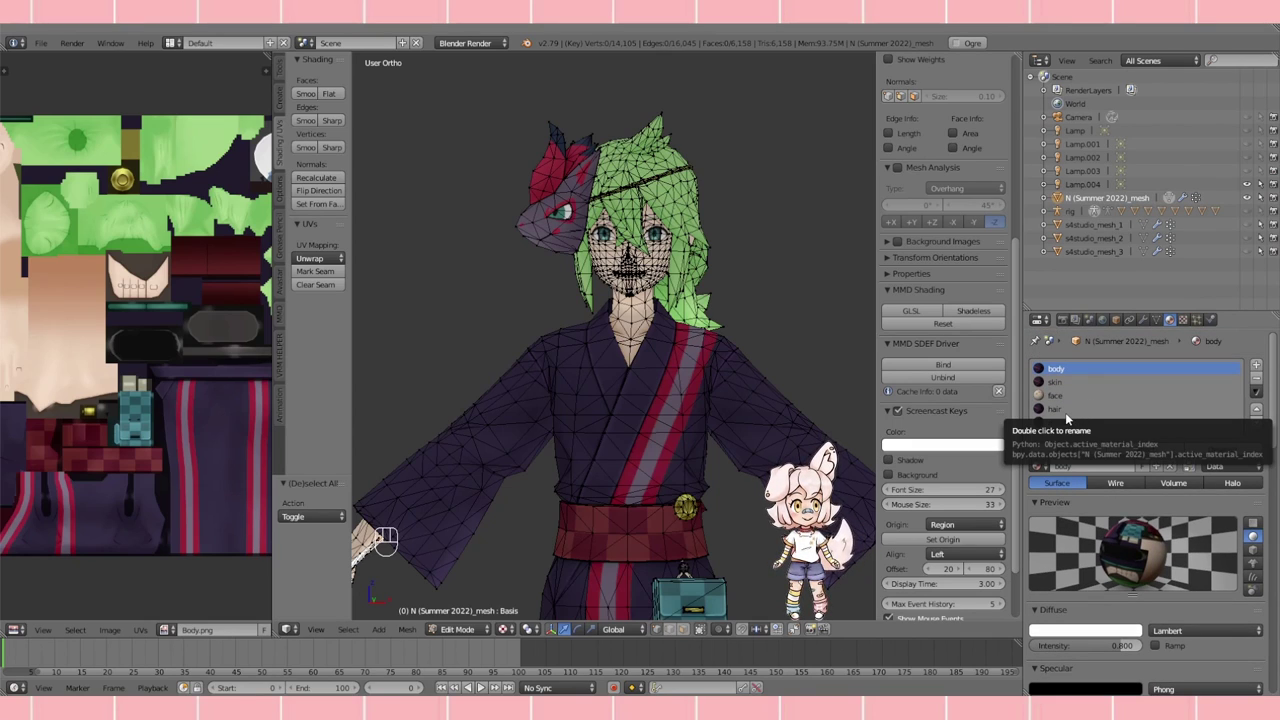
{"action": "left_click", "coordinate": [1058, 409]}
{"action": "middle_click_drag", "start_coordinate": [760, 400], "coordinate": [790, 405]}
{"action": "left_click", "coordinate": [1143, 449]}
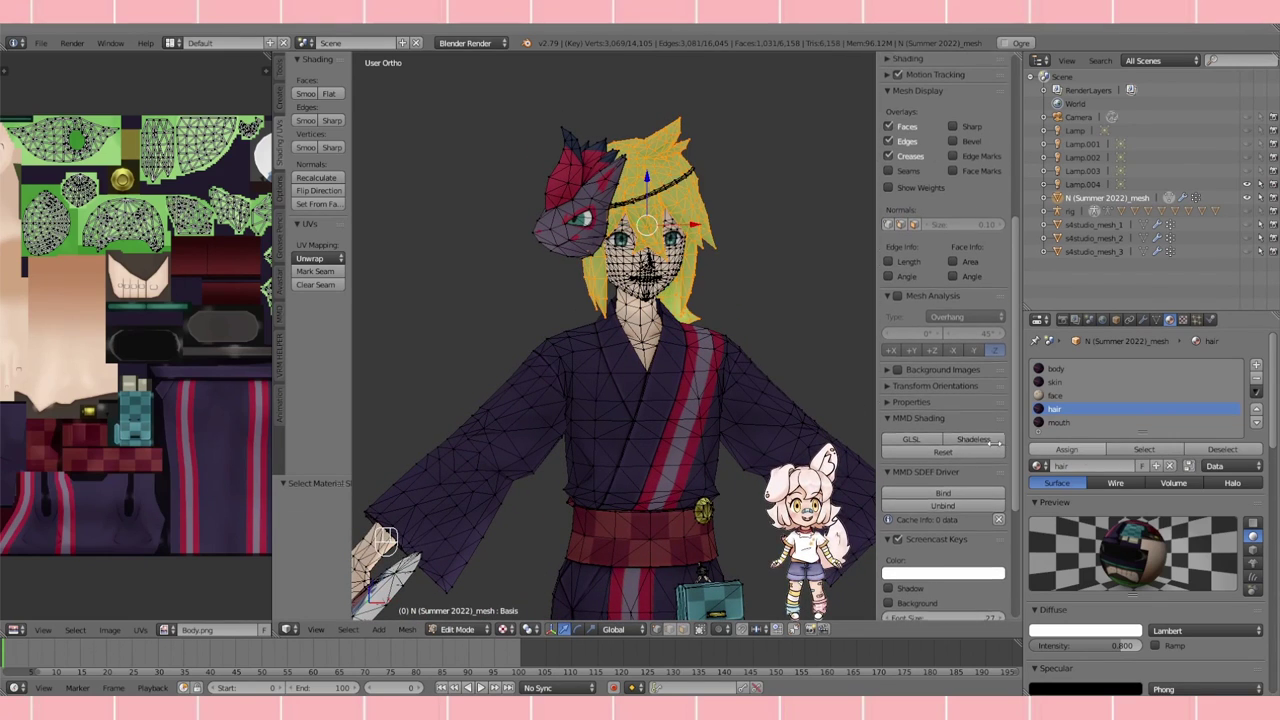
Circle-select the remaining hair faces, including back geometry, and separate the selection into a new object
{"action": "middle_click_drag", "start_coordinate": [700, 380], "coordinate": [535, 367]}
{"action": "scroll", "coordinate": [535, 367], "scroll_direction": "up", "scroll_amount": 4}
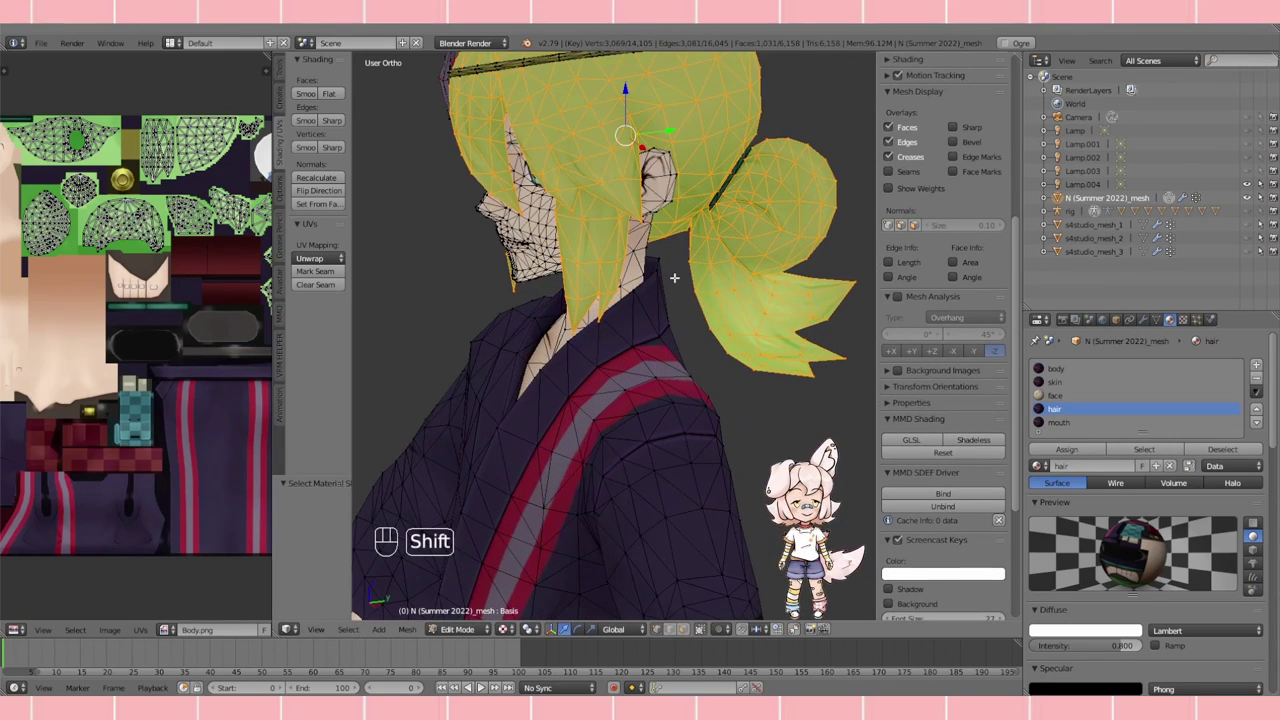
{"action": "mouse_move", "coordinate": [640, 340]}
{"action": "middle_mouse_down", "text": "shift"}
{"action": "mouse_move", "coordinate": [648, 384]}
{"action": "mouse_move", "coordinate": [660, 350]}
{"action": "middle_mouse_up", "text": "shift"}
{"action": "middle_click_drag", "start_coordinate": [640, 398], "coordinate": [699, 492]}
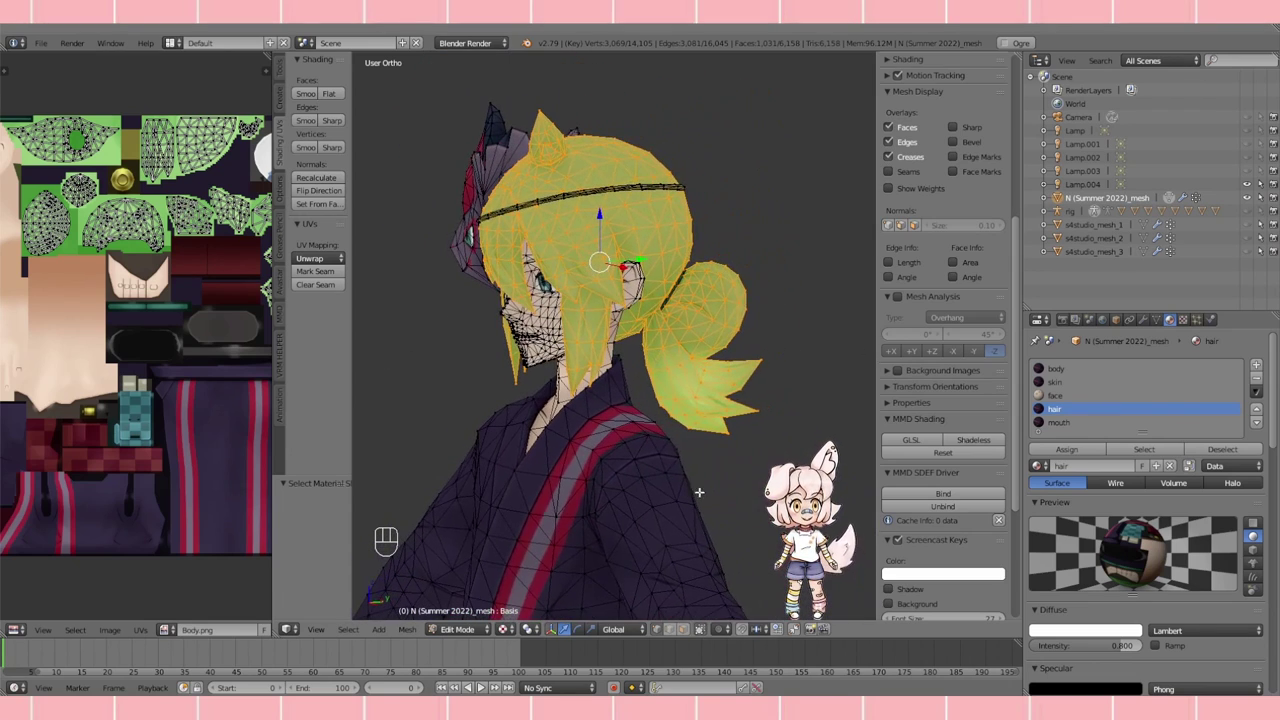
{"action": "left_click", "coordinate": [701, 628]}
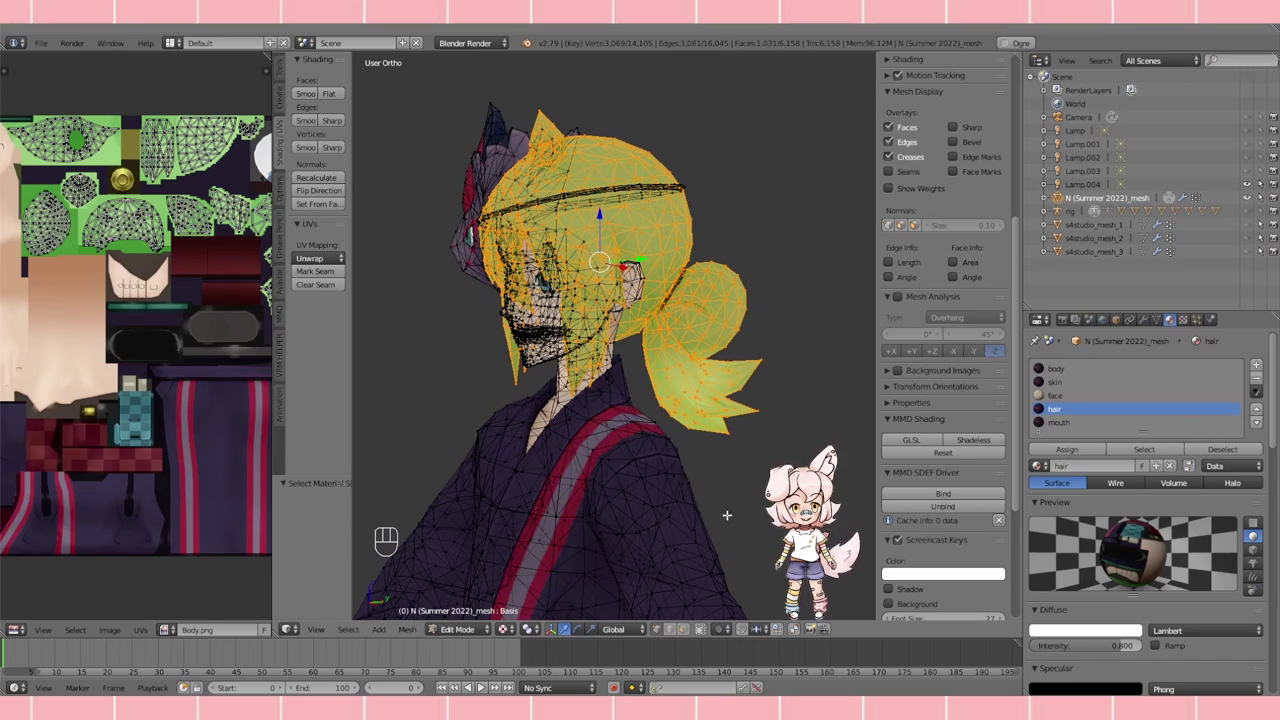
{"action": "scroll", "coordinate": [690, 439], "scroll_direction": "up", "scroll_amount": 2}
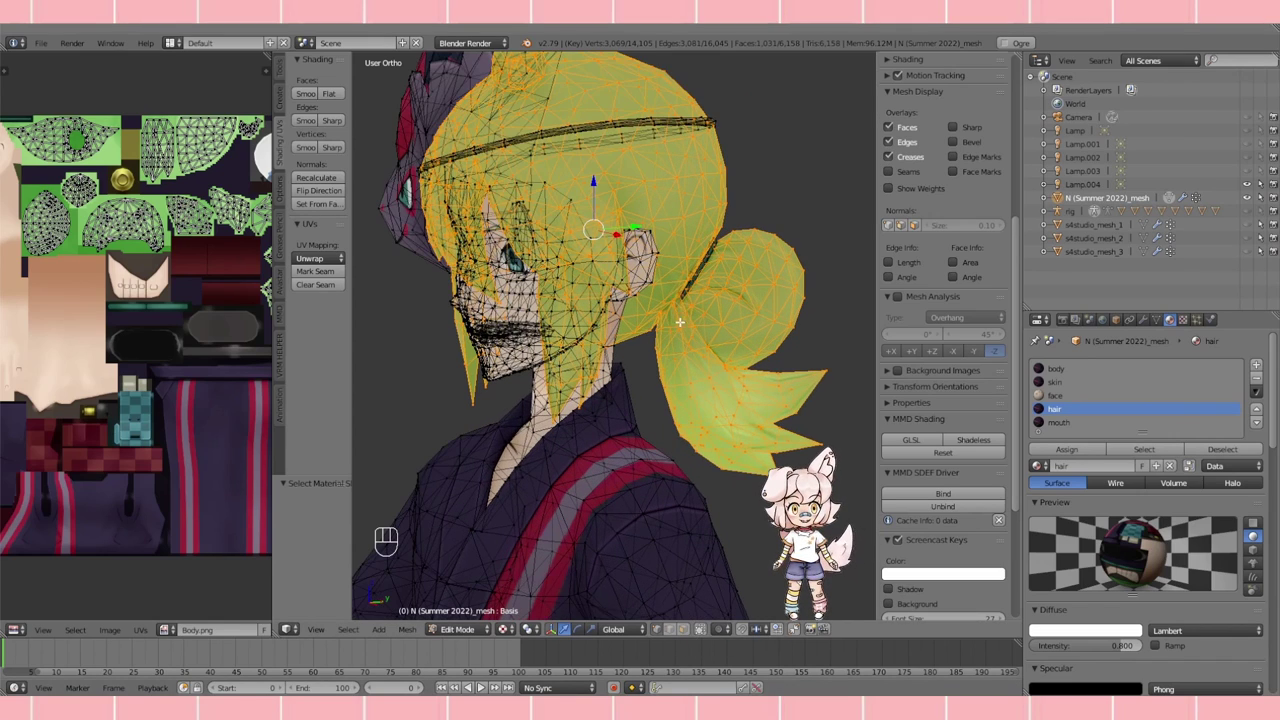
{"action": "key", "text": "c"}
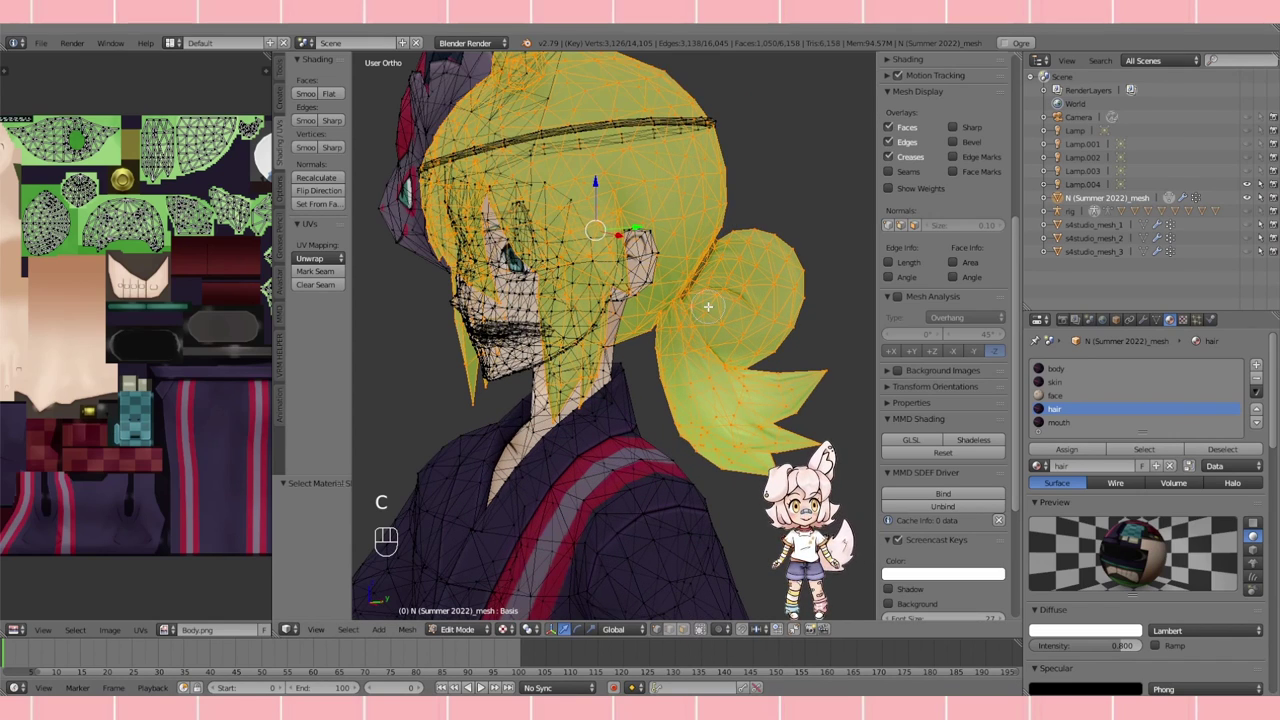
{"action": "right_click", "coordinate": [620, 378]}
{"action": "scroll", "coordinate": [620, 378], "scroll_direction": "down", "scroll_amount": 5}
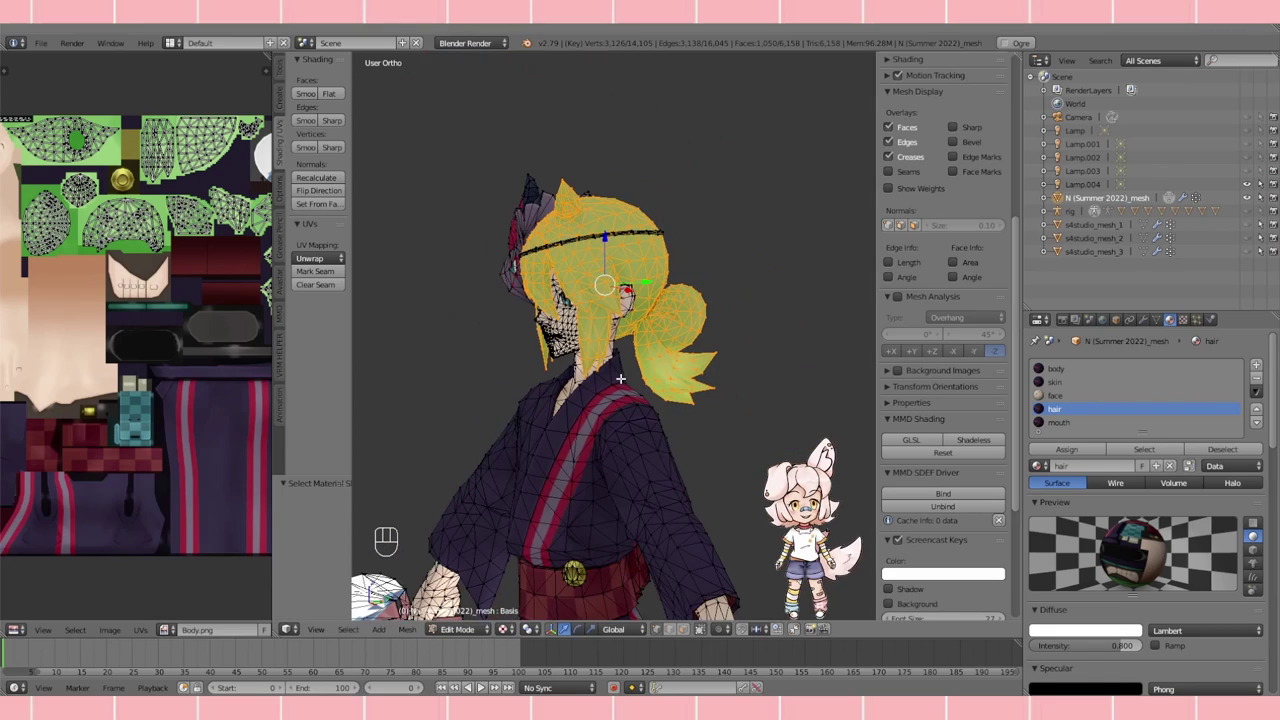
{"action": "key", "text": "p"}
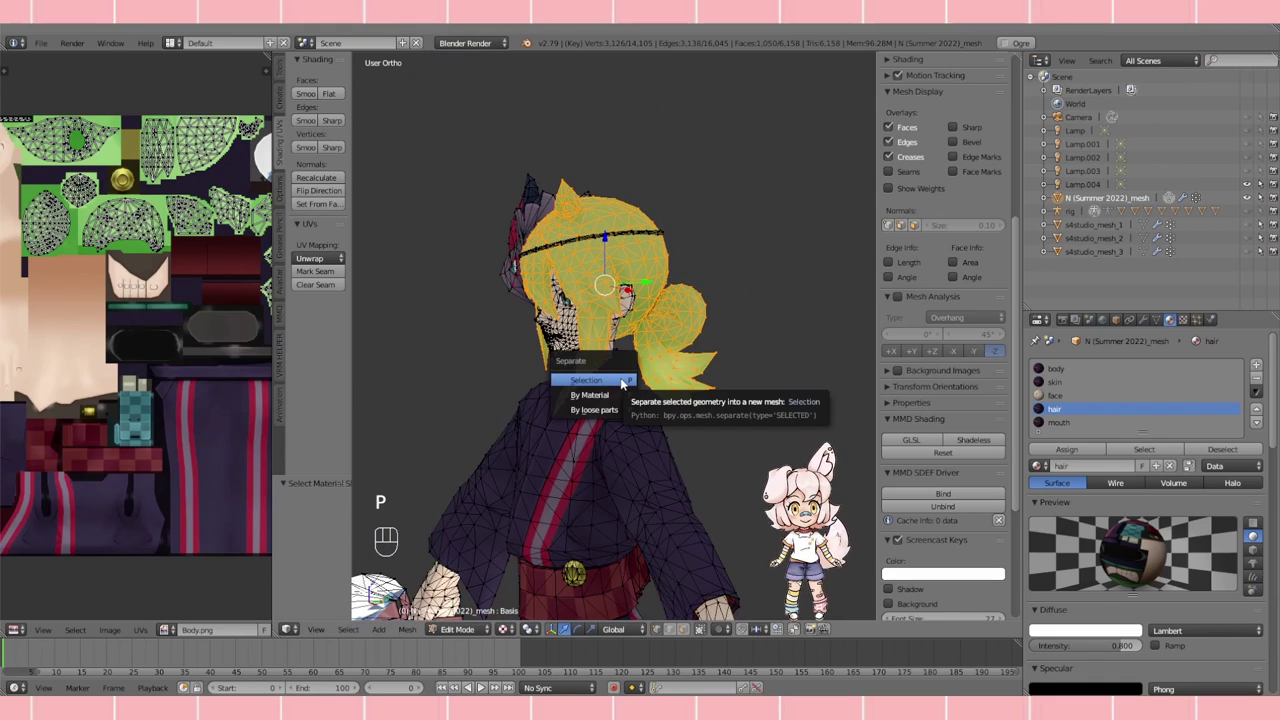
{"action": "left_click", "coordinate": [590, 381]}
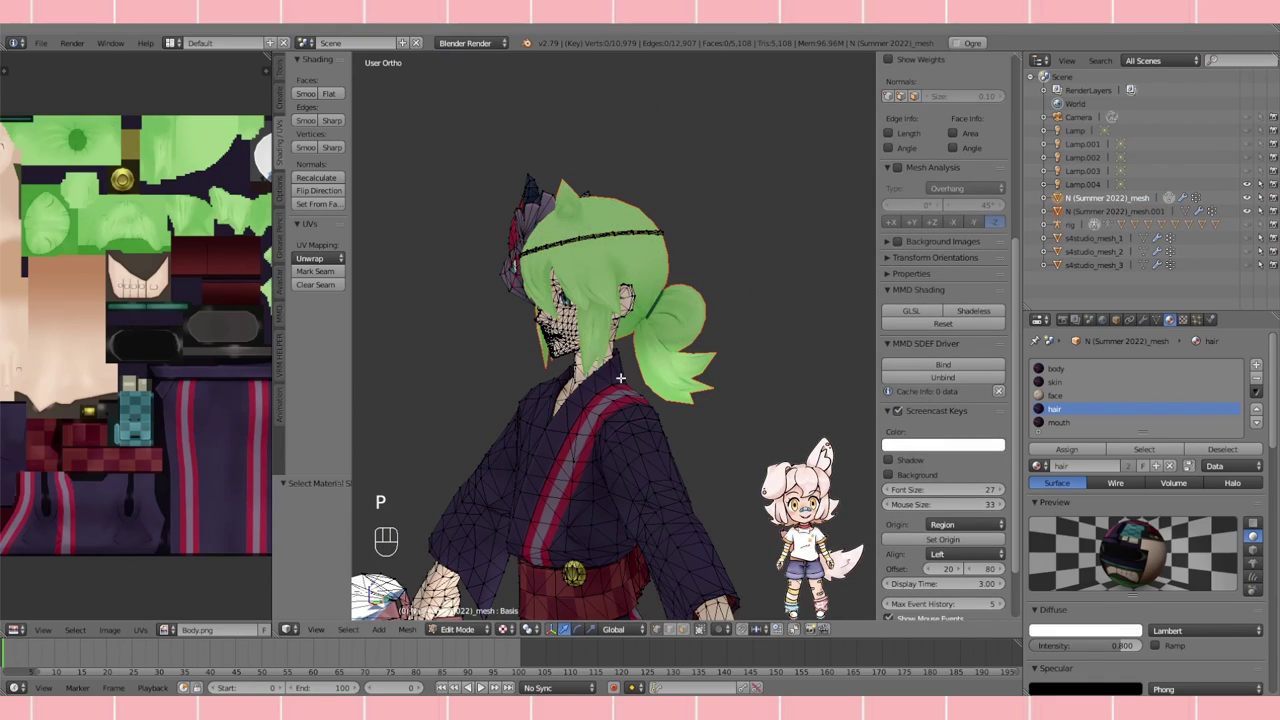
Return to Object Mode and delete the body mesh
{"action": "left_click", "coordinate": [458, 629]}
{"action": "left_click", "coordinate": [470, 612]}
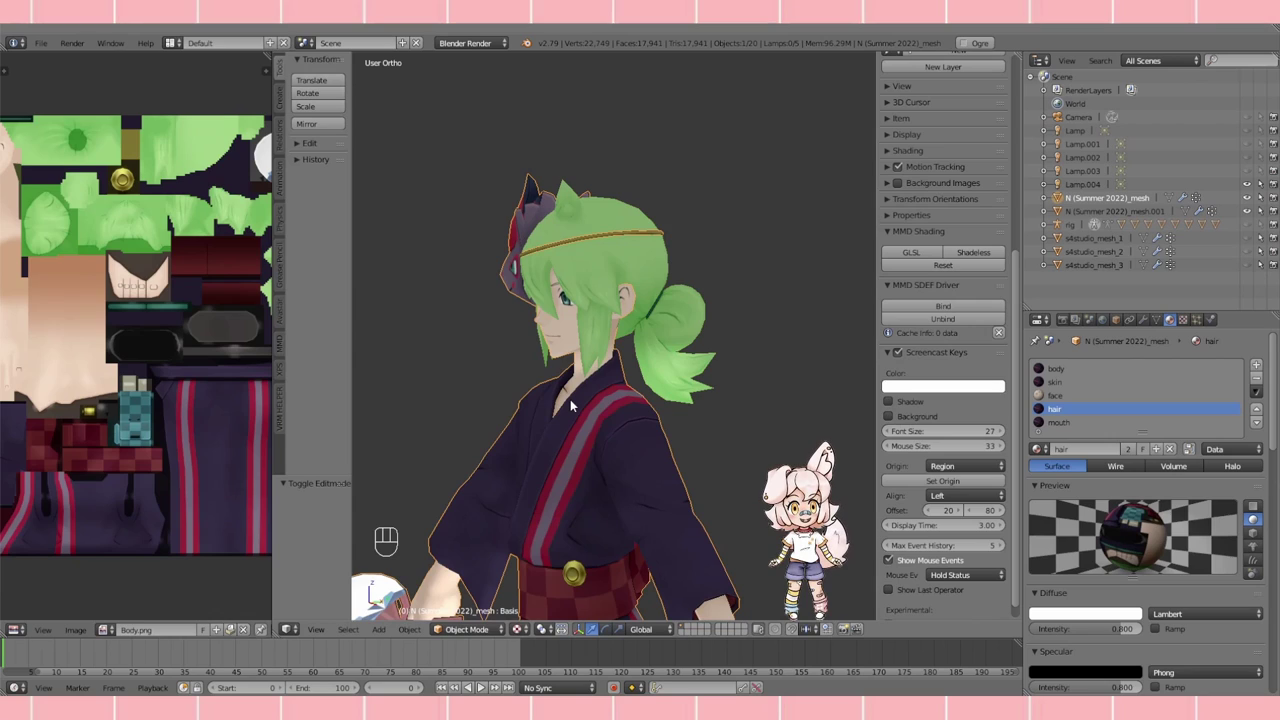
{"action": "key", "text": "x"}
{"action": "left_click", "coordinate": [551, 401]}
{"action": "middle_click_drag", "start_coordinate": [600, 397], "coordinate": [650, 287]}
Move the separated hair's geometry to the scene origin
{"action": "right_click", "coordinate": [650, 287]}
{"action": "scroll", "coordinate": [645, 330], "scroll_direction": "down", "scroll_amount": 3}
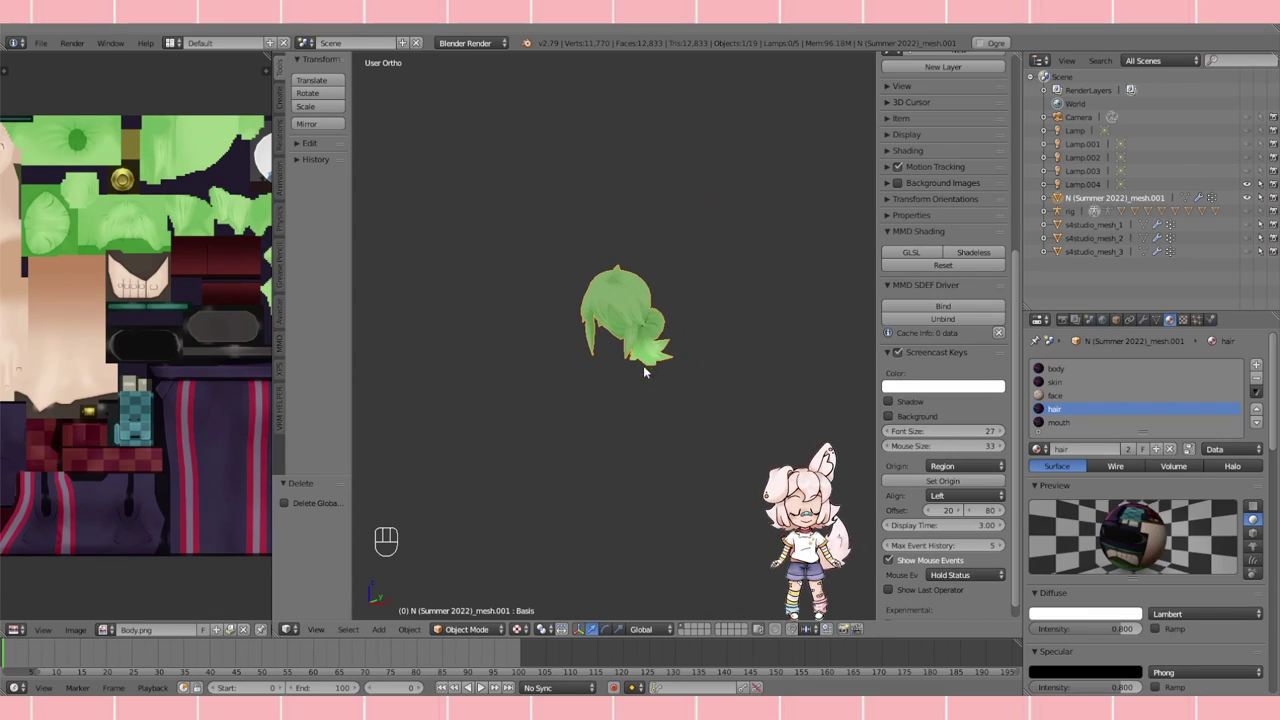
{"action": "middle_click_drag", "start_coordinate": [643, 365], "coordinate": [666, 345], "text": "shift"}
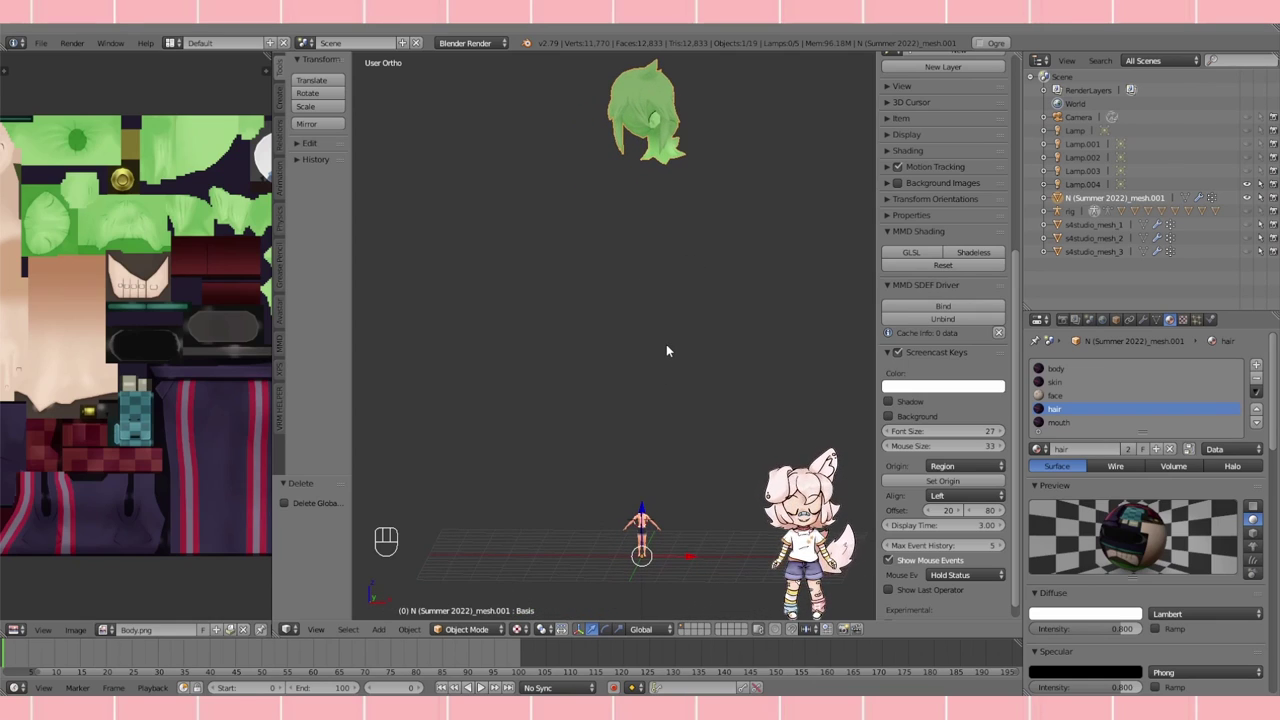
{"action": "key", "text": "ctrl"}
{"action": "key", "text": "shift"}
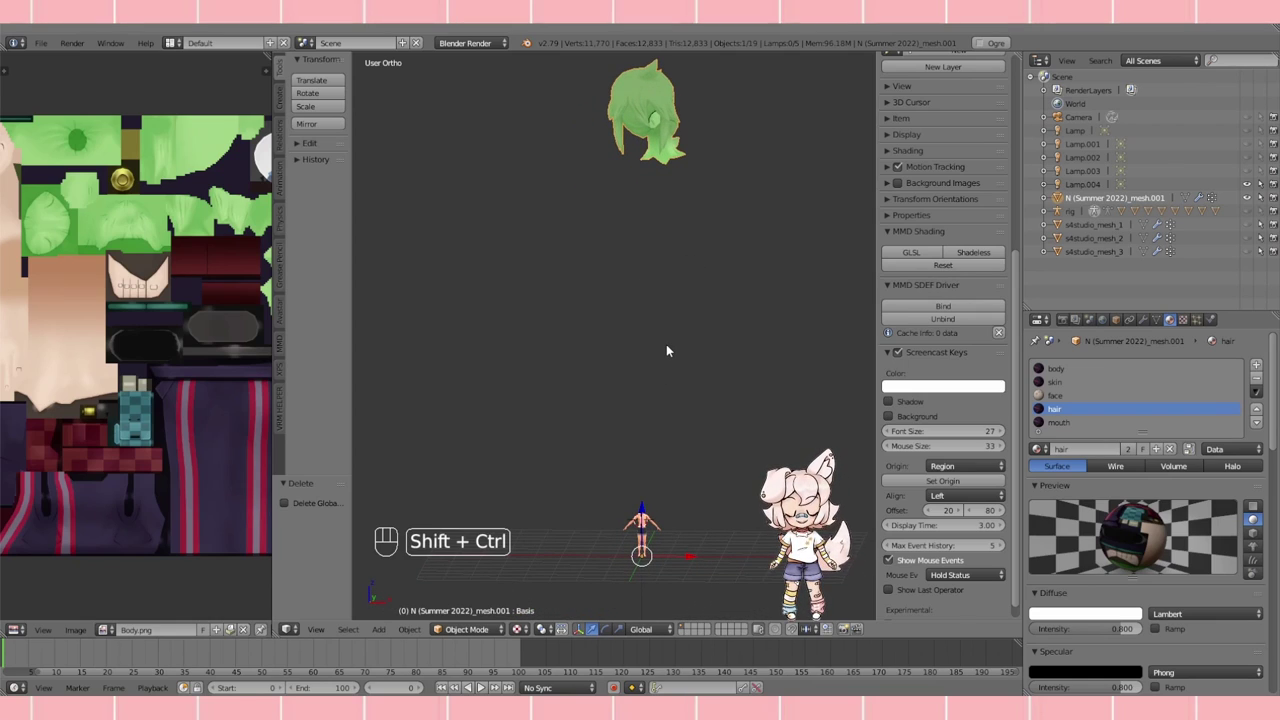
{"action": "key", "text": "shift+ctrl+alt+c"}
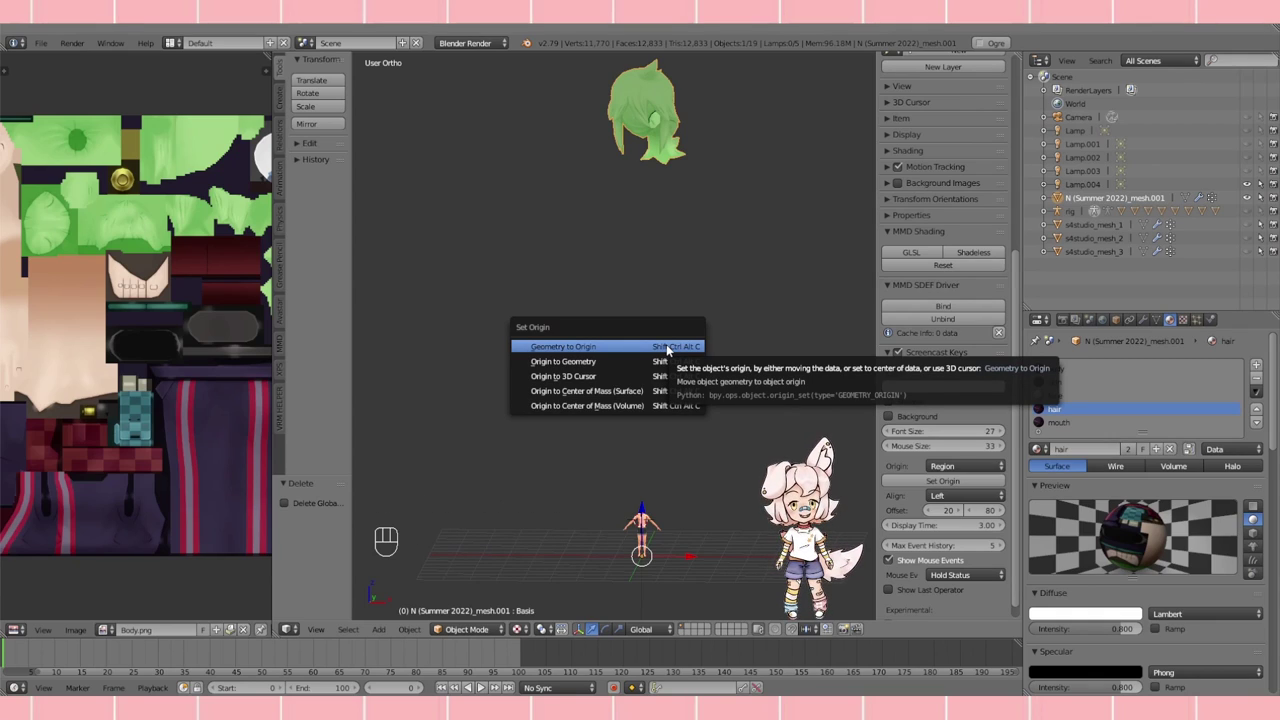
{"action": "left_click", "coordinate": [661, 350]}
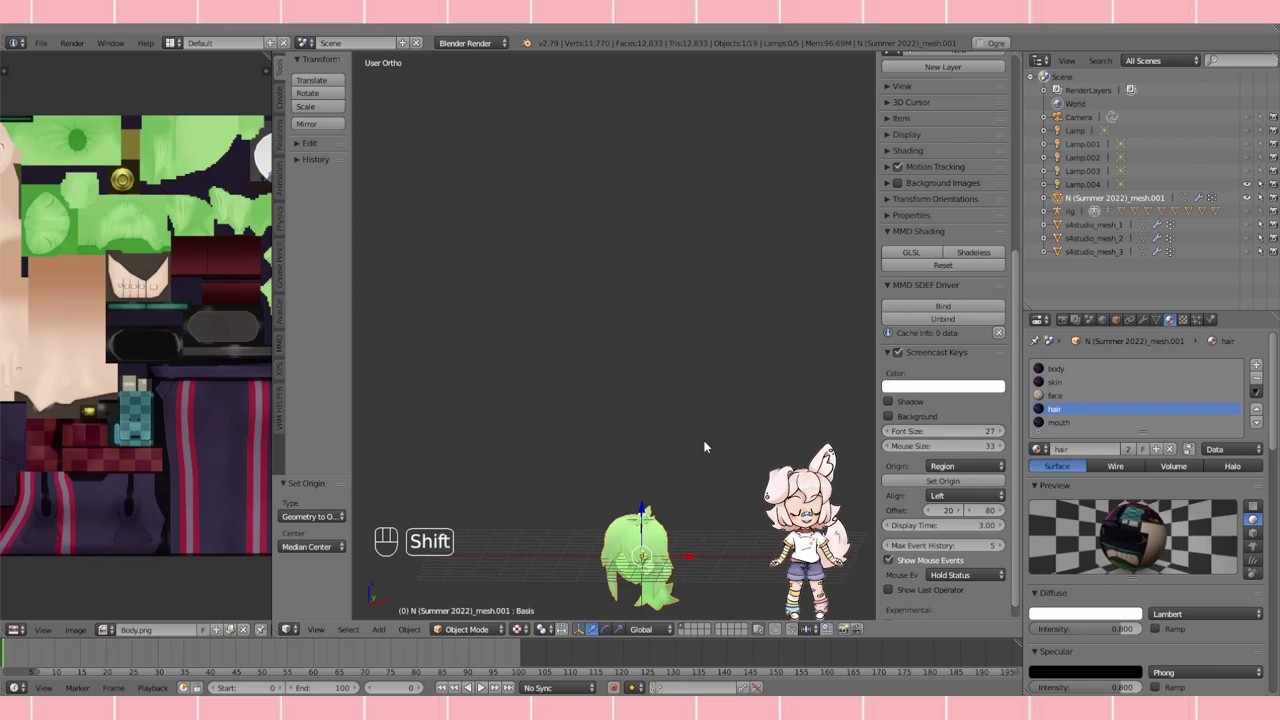
{"action": "middle_click_drag", "start_coordinate": [703, 446], "coordinate": [632, 435], "text": "shift"}
{"action": "left_click", "coordinate": [316, 631]}
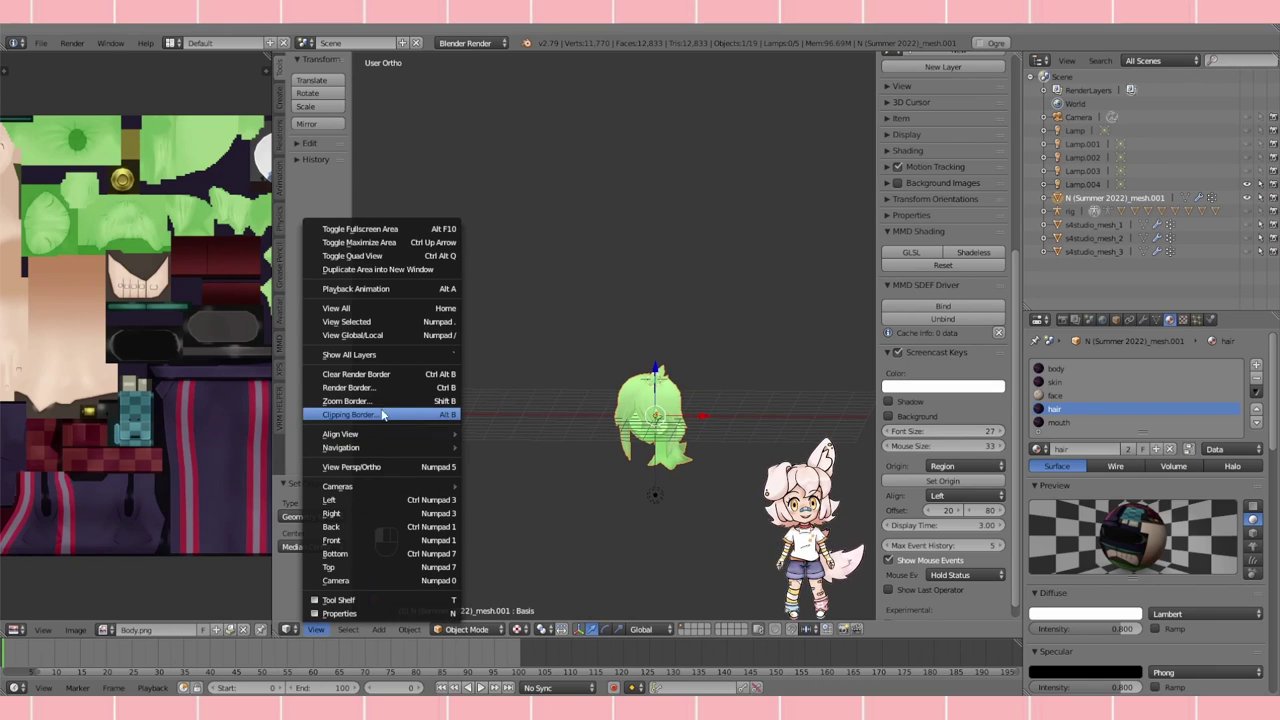
Scale the hair by 0.117 onto the Sims head and show its vertex group options
{"action": "left_click", "coordinate": [352, 322]}
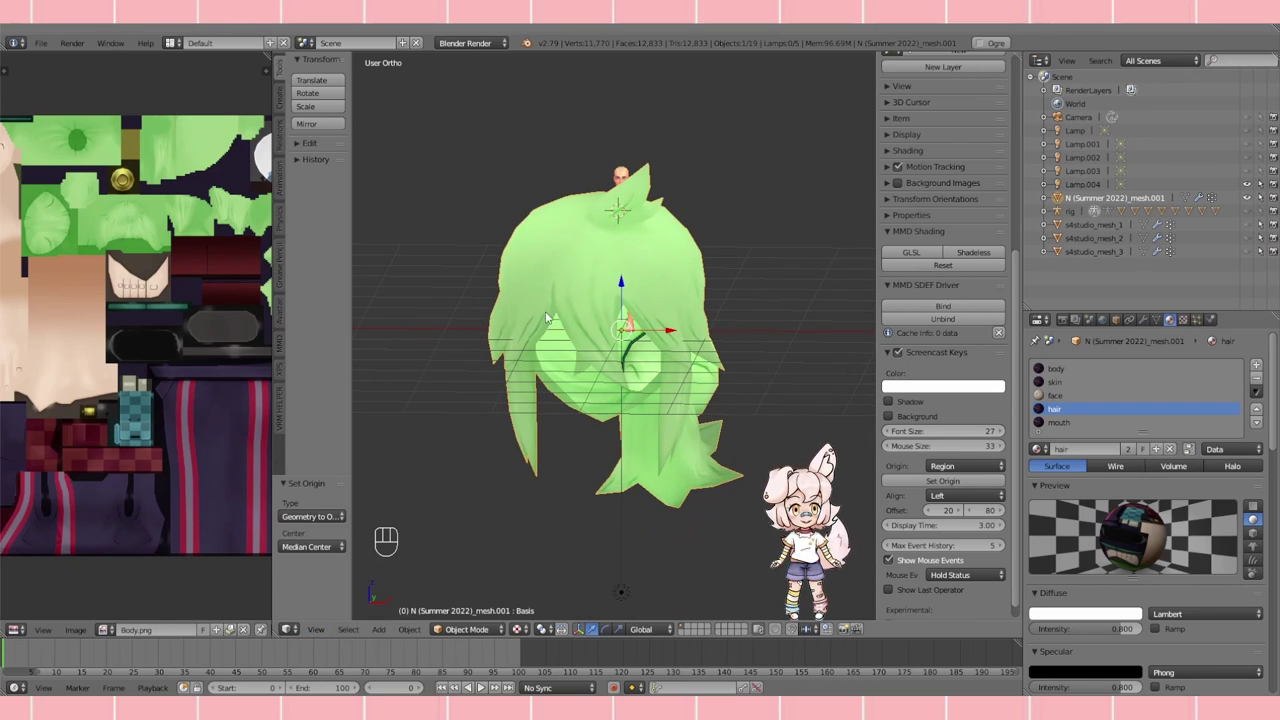
{"action": "middle_click_drag", "start_coordinate": [756, 203], "coordinate": [756, 283], "text": "shift"}
{"action": "key", "text": "s"}
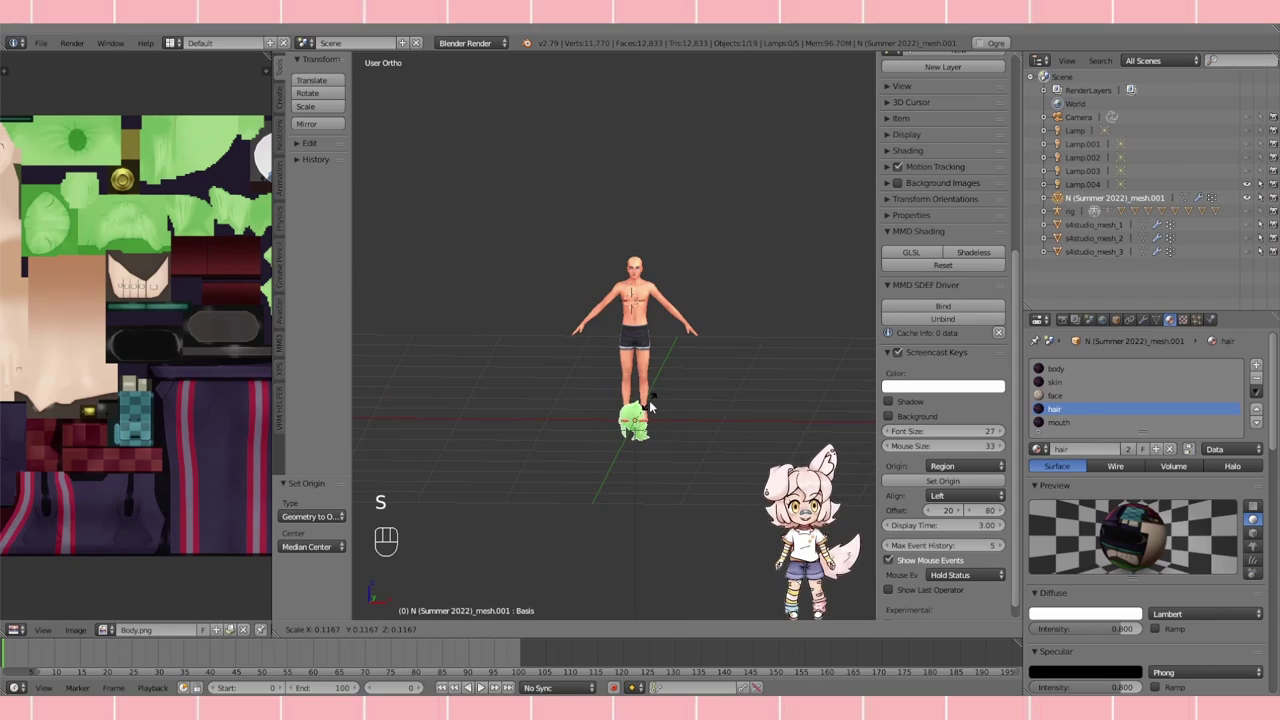
{"action": "left_click", "coordinate": [638, 412]}
{"action": "left_click", "coordinate": [316, 631]}
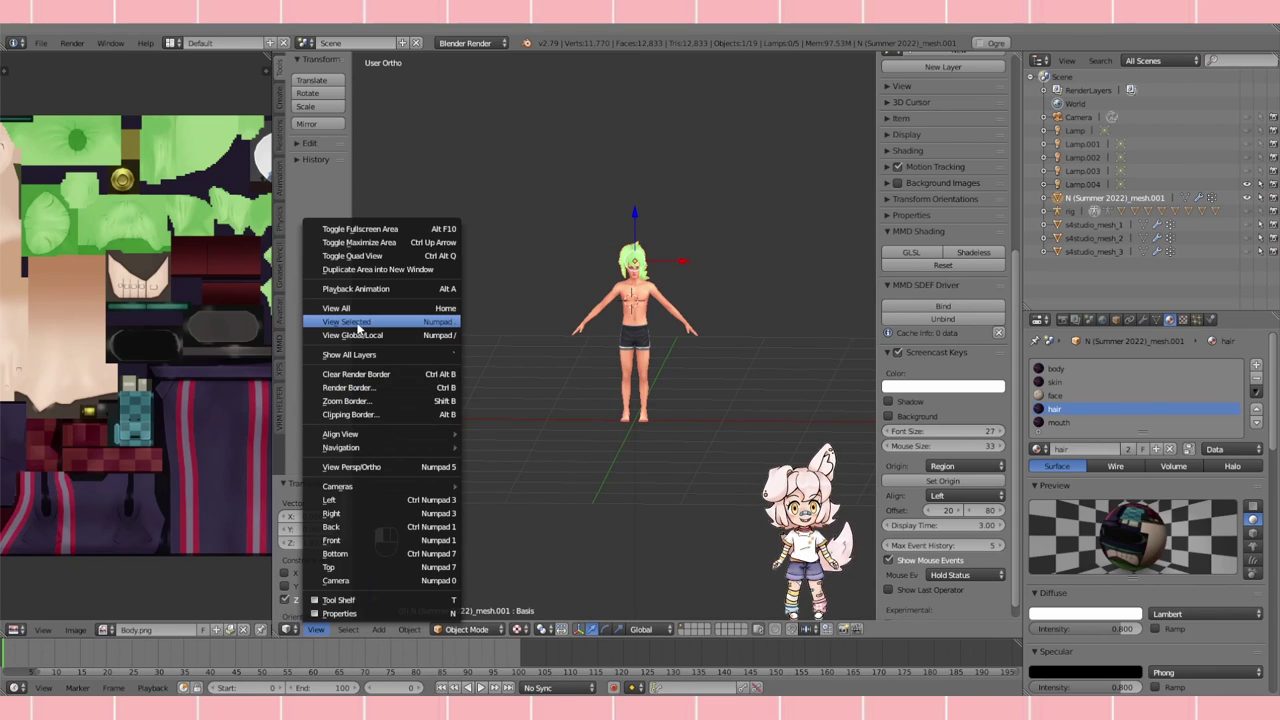
{"action": "left_click", "coordinate": [356, 324]}
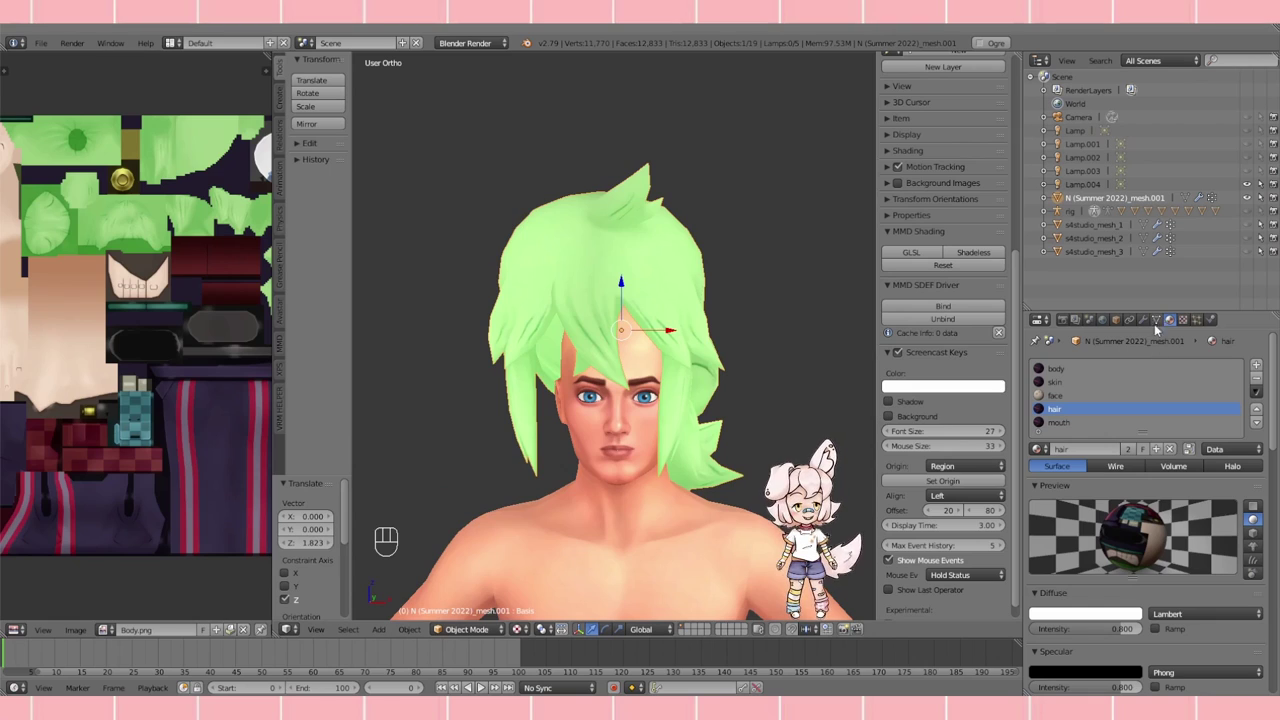
{"action": "middle_click_drag", "start_coordinate": [560, 305], "coordinate": [620, 309]}
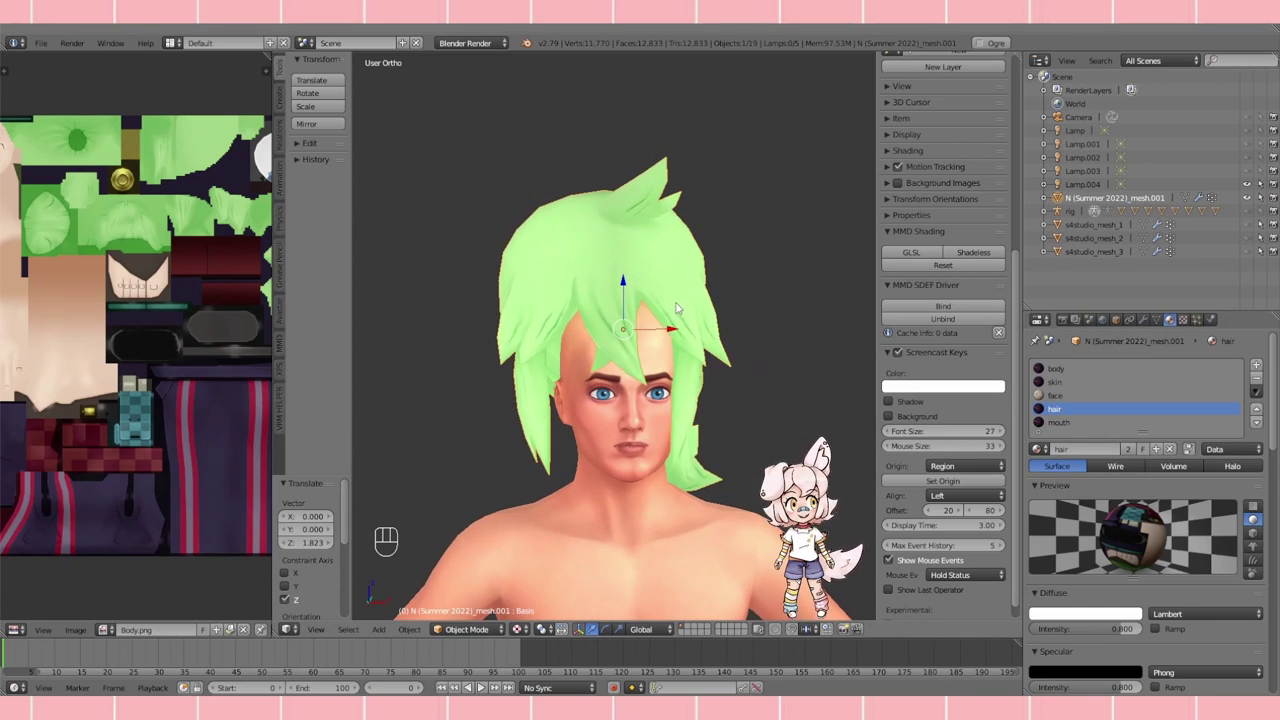
{"action": "left_click", "coordinate": [1156, 320]}
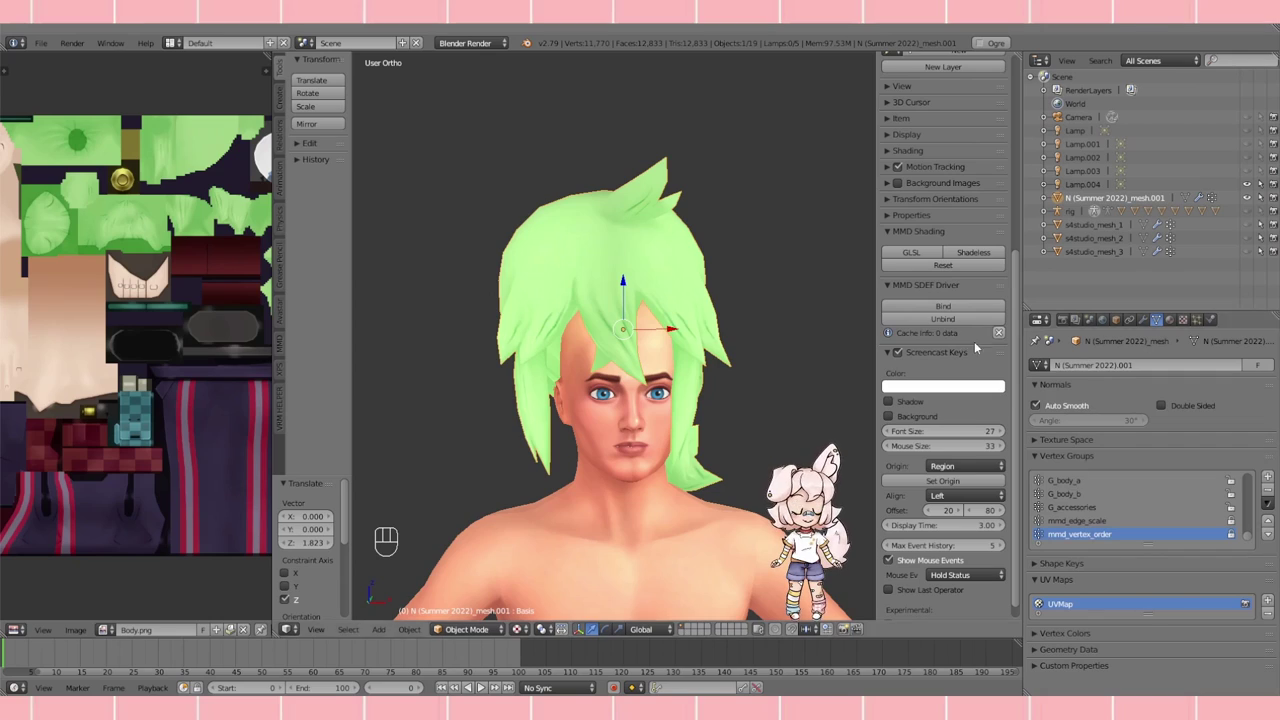
{"action": "left_click", "coordinate": [1268, 505]}
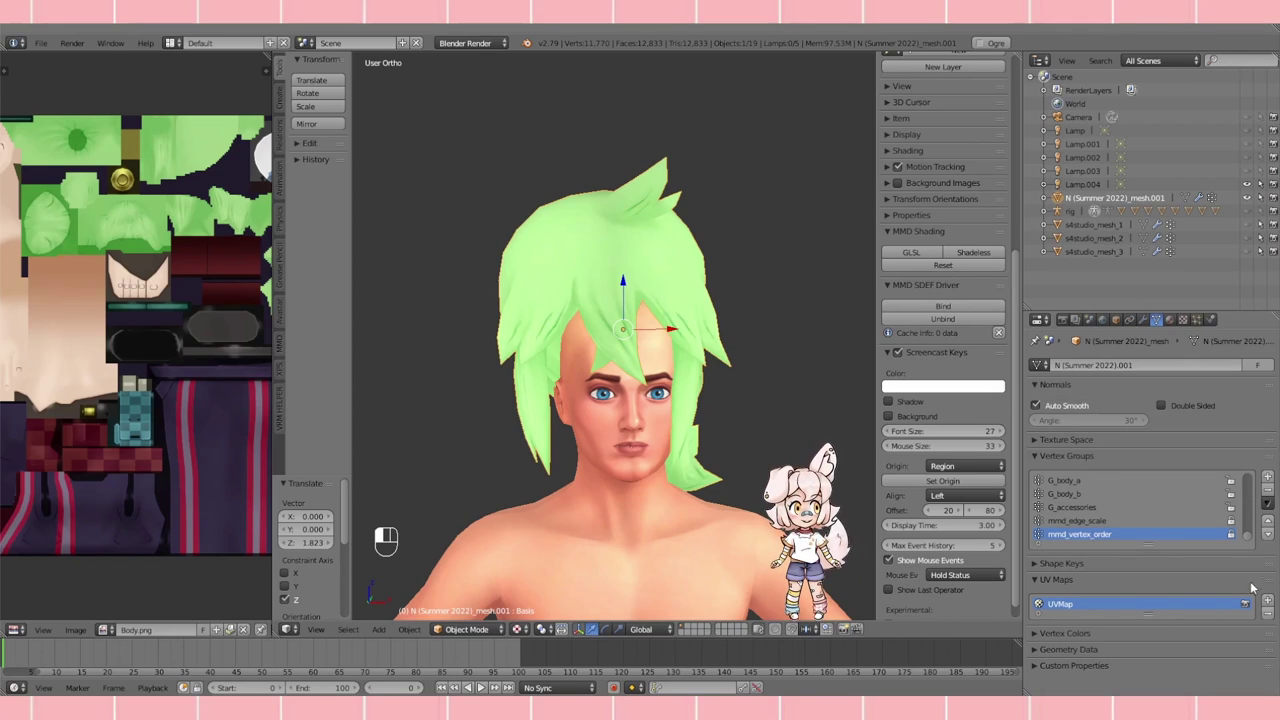
Delete all of the hair's vertex groups and remove its mmd_bone_order modifier
{"action": "left_click", "coordinate": [1267, 504]}
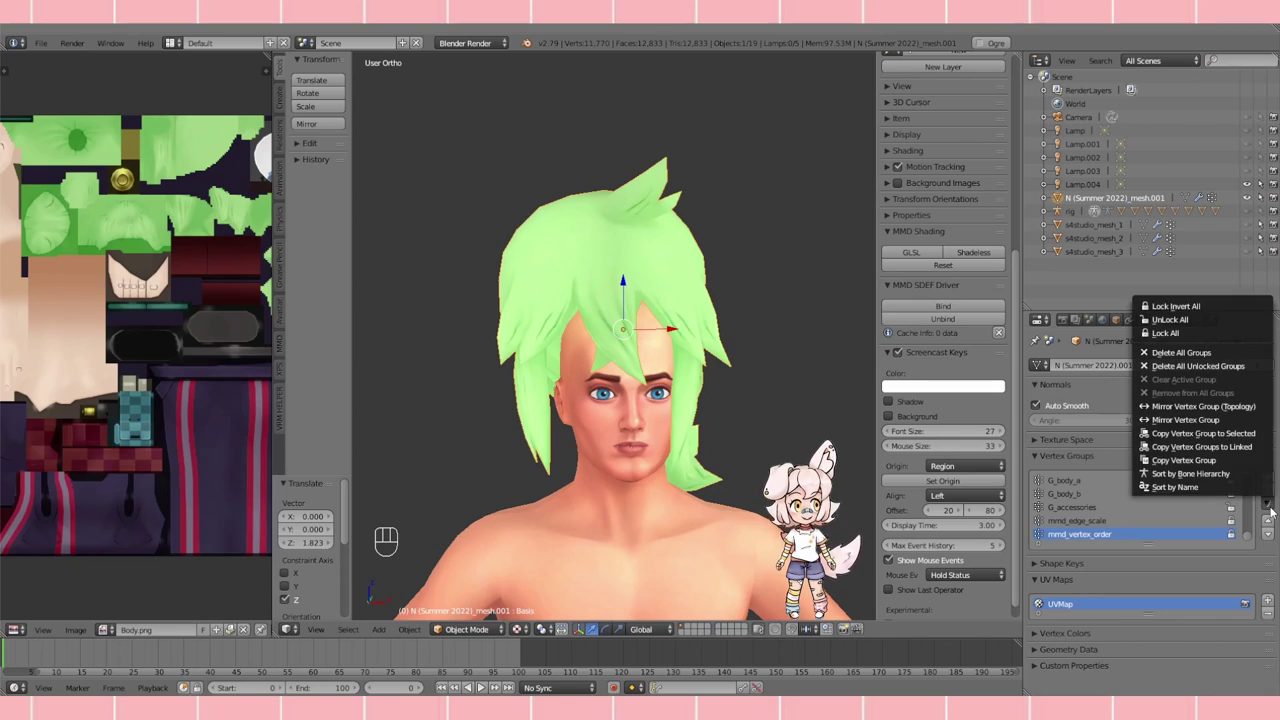
{"action": "left_click", "coordinate": [1266, 504]}
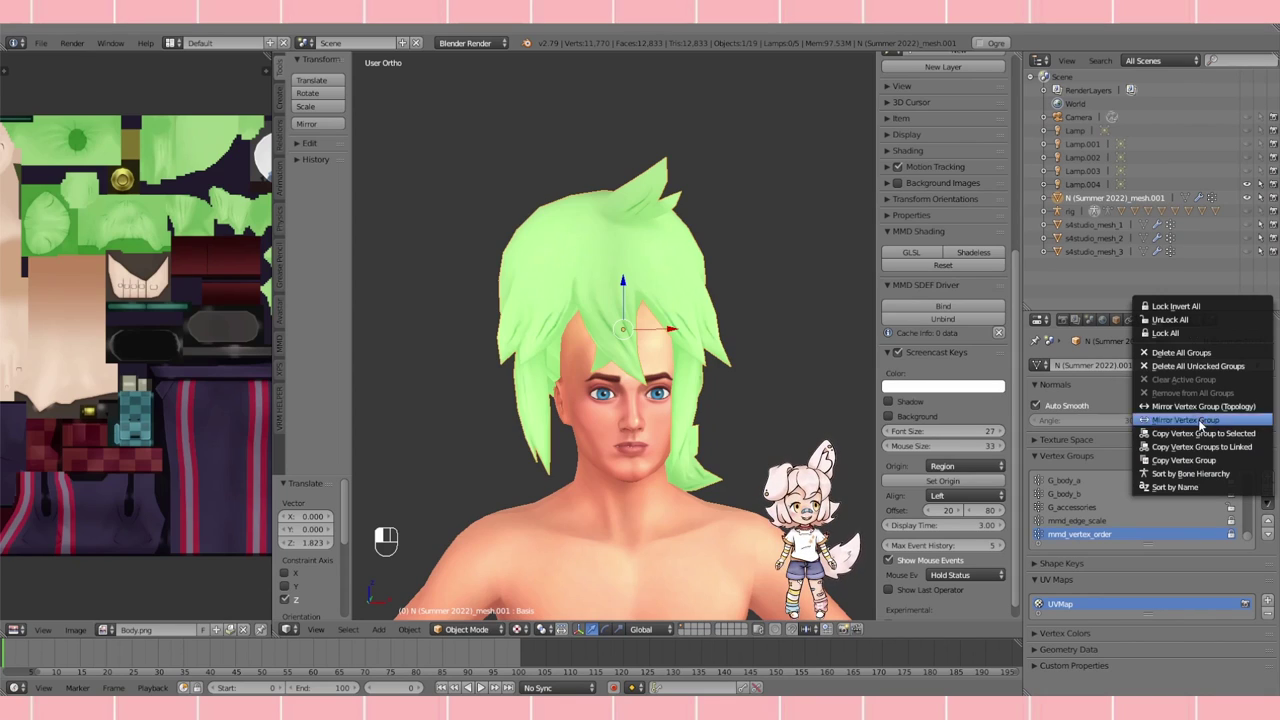
{"action": "left_click", "coordinate": [1172, 356]}
{"action": "left_click", "coordinate": [1144, 320]}
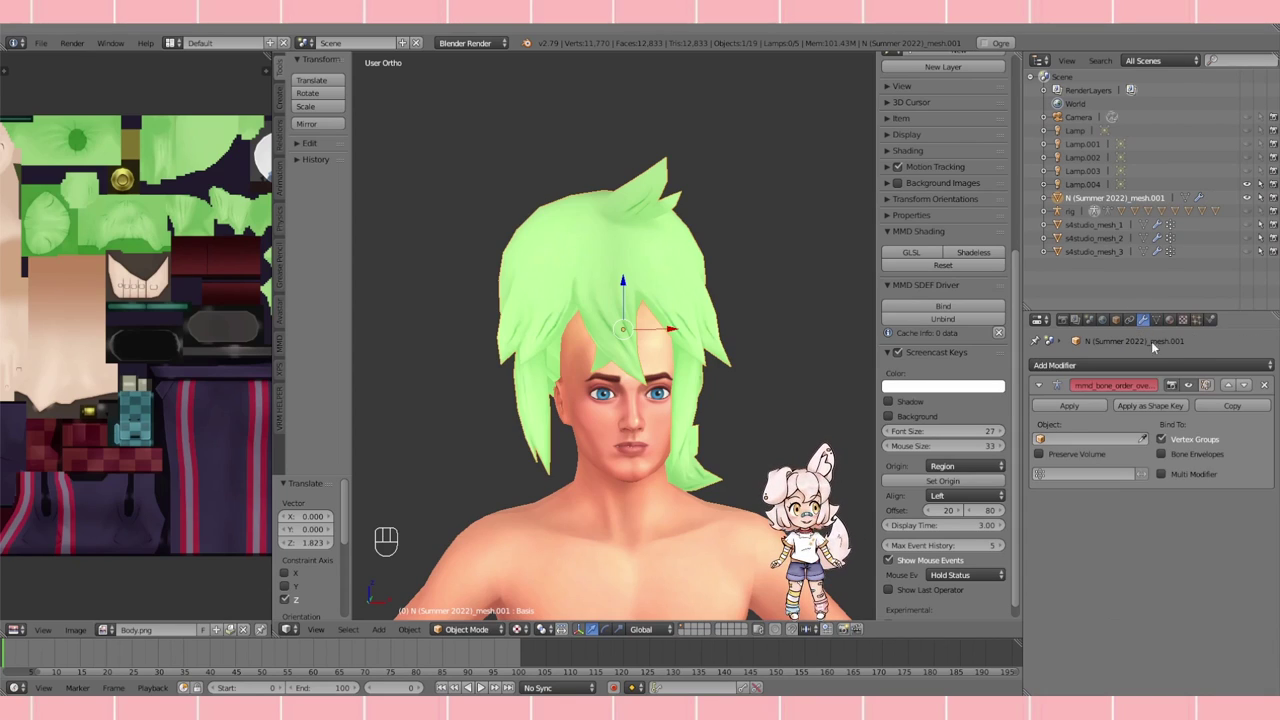
{"action": "left_click", "coordinate": [1265, 386]}
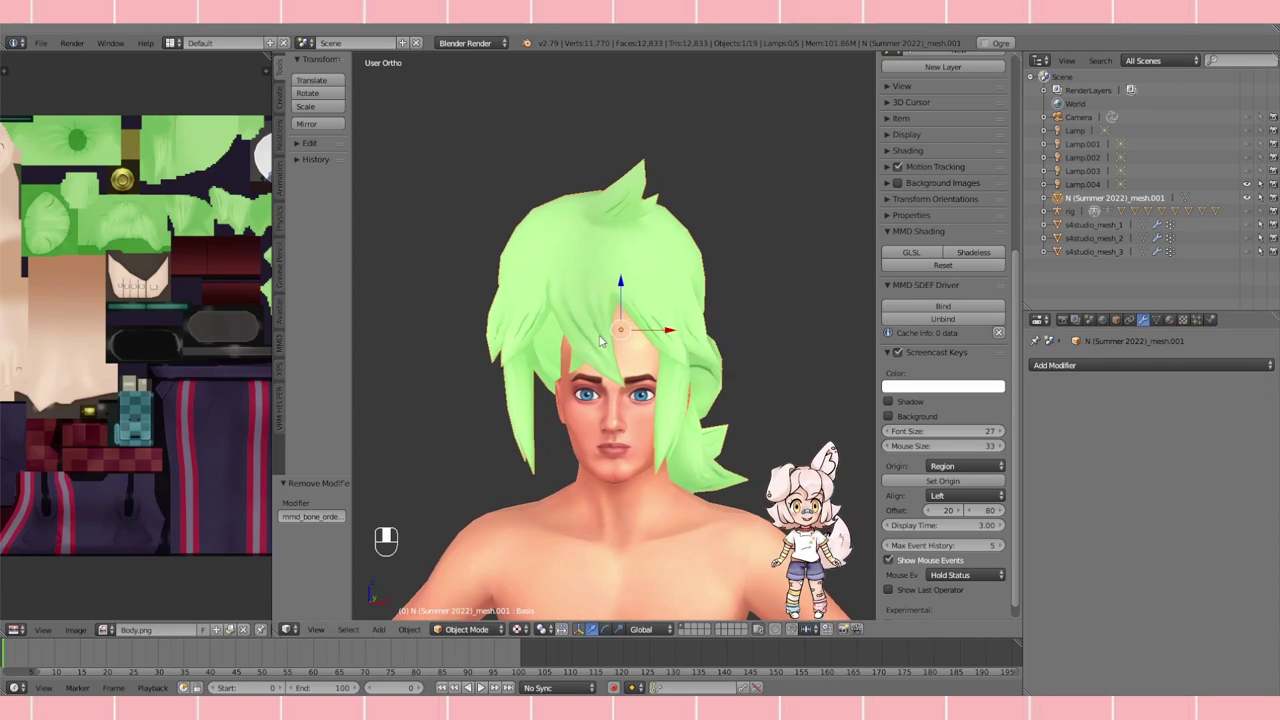
Rename the hair's UV map from UVMap to uv_0 and nudge the hair 0.014 along X
{"action": "left_click", "coordinate": [1157, 320]}
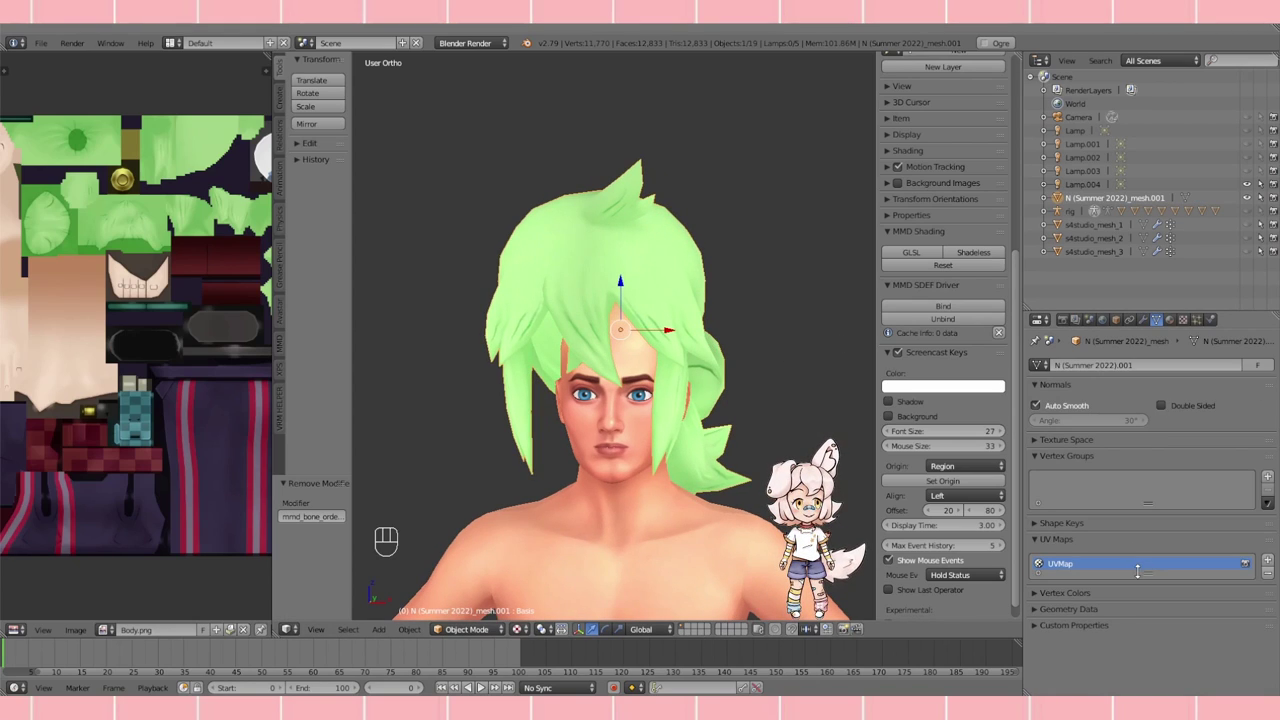
{"action": "left_click_drag", "start_coordinate": [1137, 571], "coordinate": [1139, 588]}
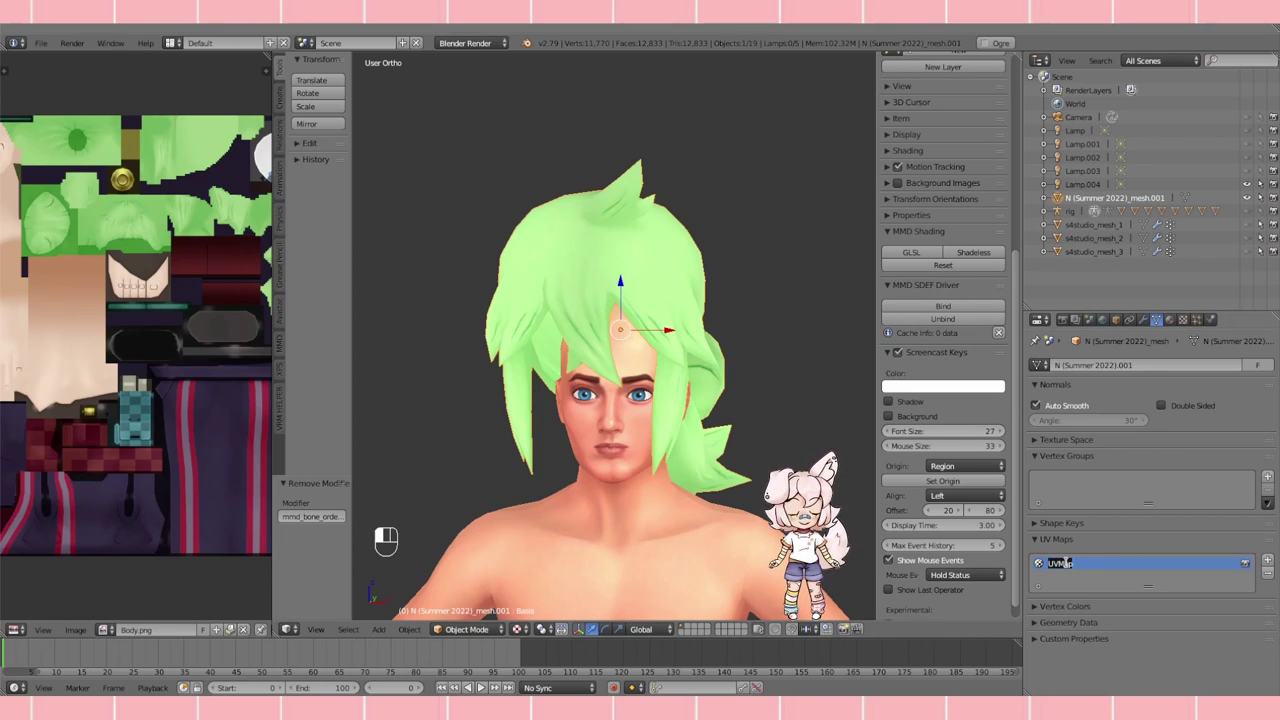
{"action": "type", "text": "_0"}
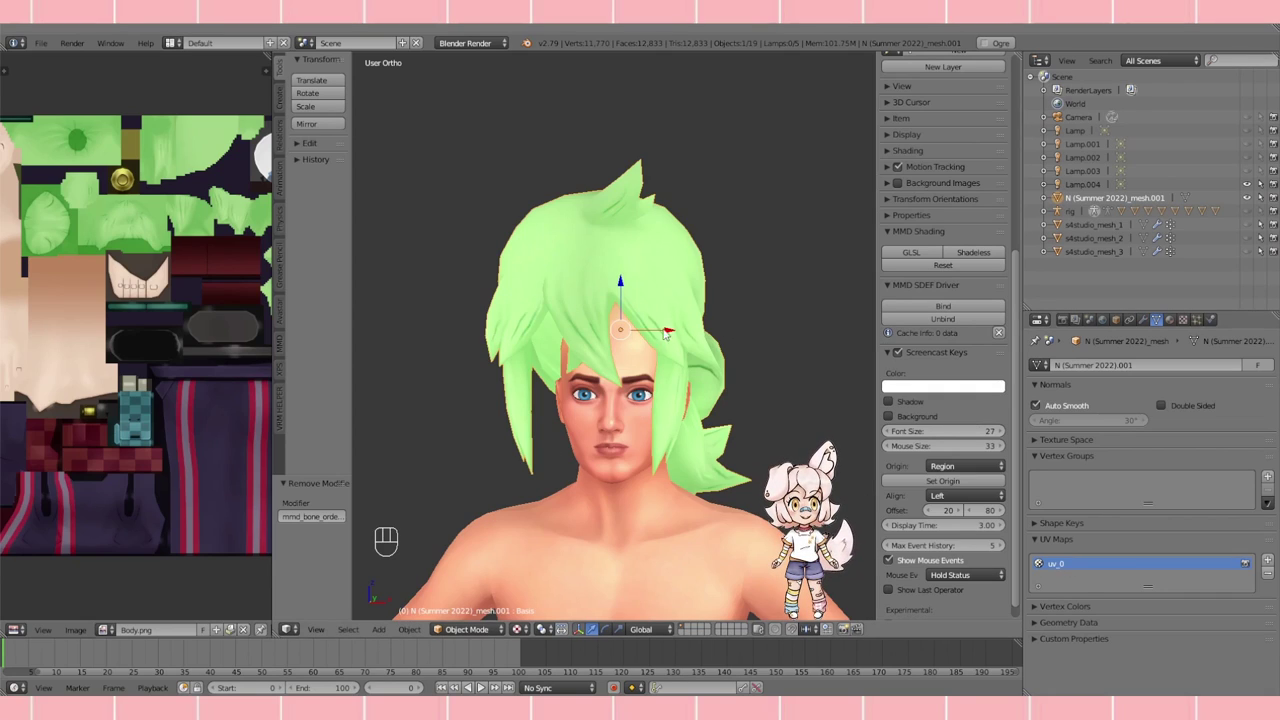
{"action": "left_click_drag", "start_coordinate": [667, 333], "coordinate": [678, 333]}
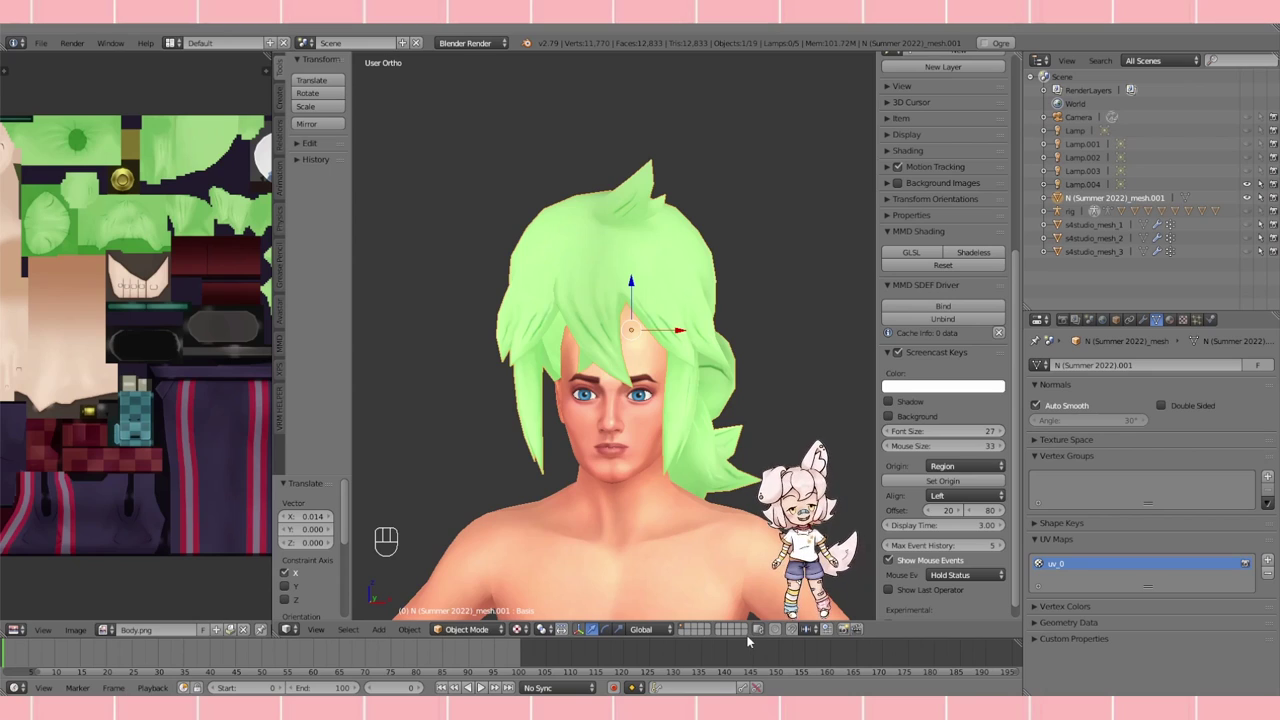
Move the hair back along X and Y, lower it along Z, and scale it to 0.897
{"action": "middle_click_drag", "start_coordinate": [665, 345], "coordinate": [697, 350]}
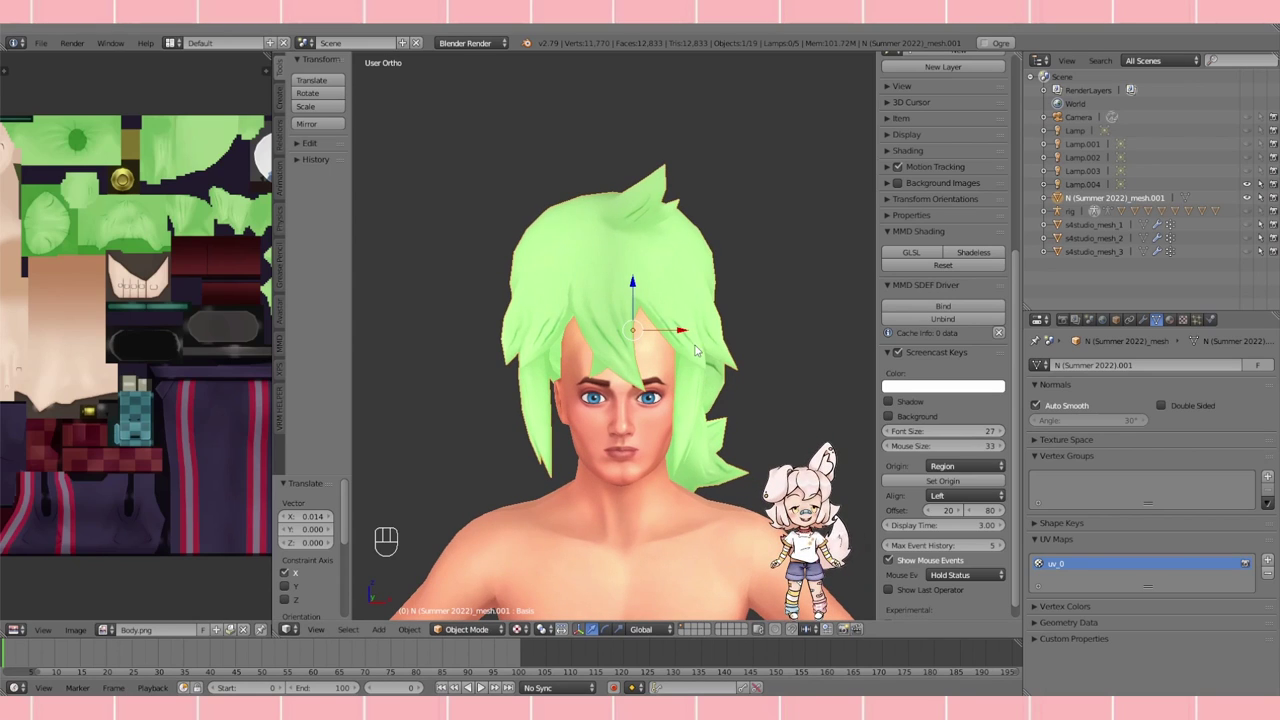
{"action": "left_click_drag", "start_coordinate": [682, 331], "coordinate": [690, 331]}
{"action": "left_click", "coordinate": [487, 630]}
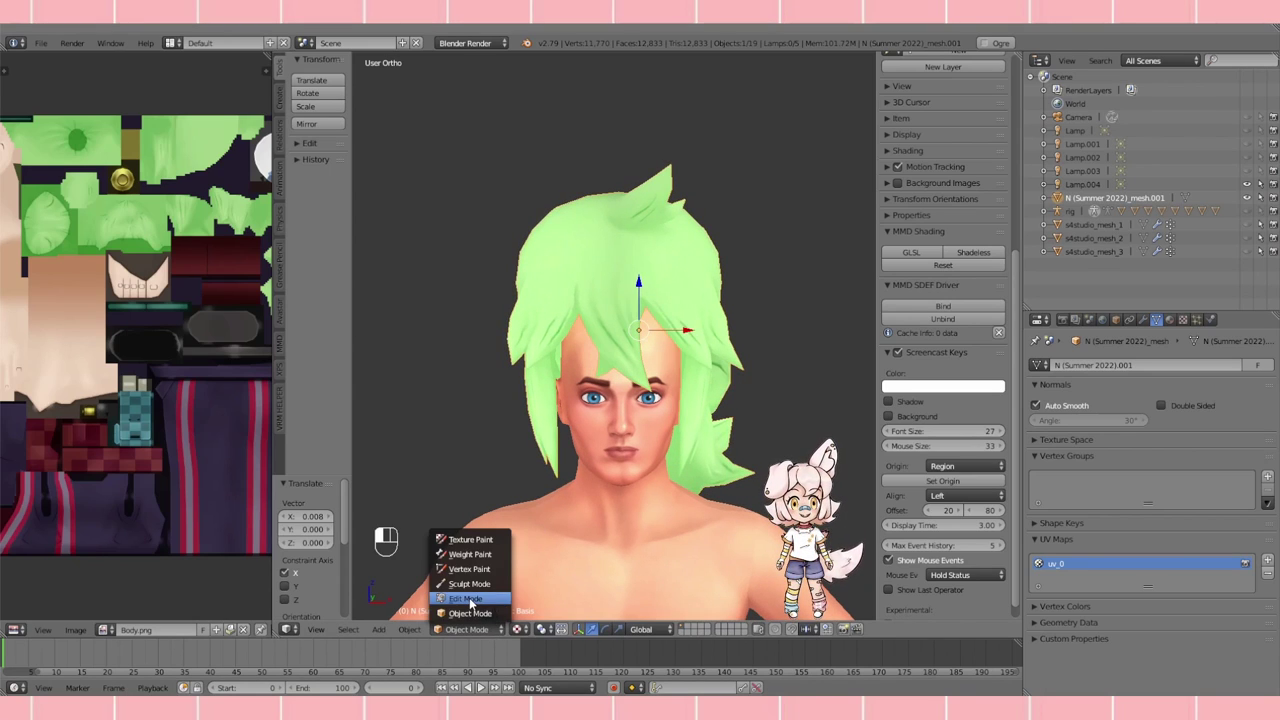
{"action": "left_click", "coordinate": [470, 597]}
{"action": "middle_click_drag", "start_coordinate": [766, 329], "coordinate": [596, 340]}
{"action": "left_click", "coordinate": [457, 629]}
{"action": "left_click", "coordinate": [470, 612]}
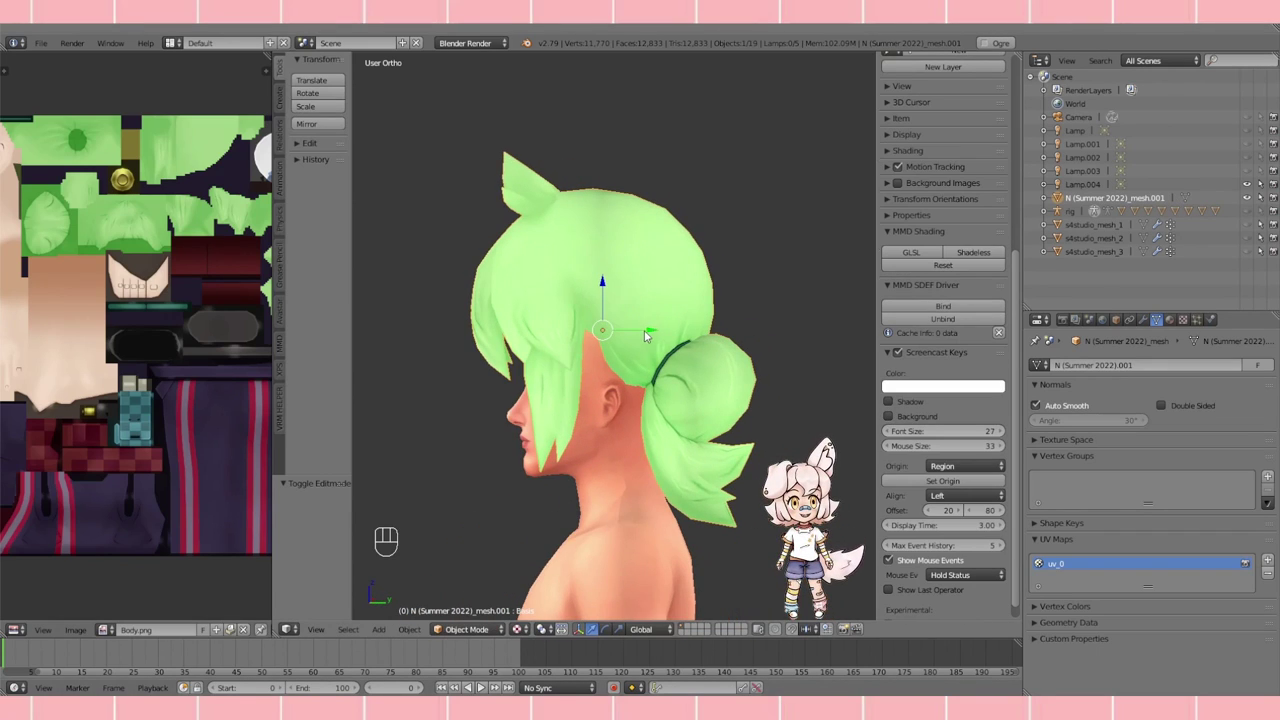
{"action": "mouse_move", "coordinate": [648, 330]}
{"action": "left_mouse_down"}
{"action": "mouse_move", "coordinate": [680, 330]}
{"action": "mouse_move", "coordinate": [634, 340]}
{"action": "left_mouse_up"}
{"action": "middle_click_drag", "start_coordinate": [634, 340], "coordinate": [799, 345]}
{"action": "key", "text": "s"}
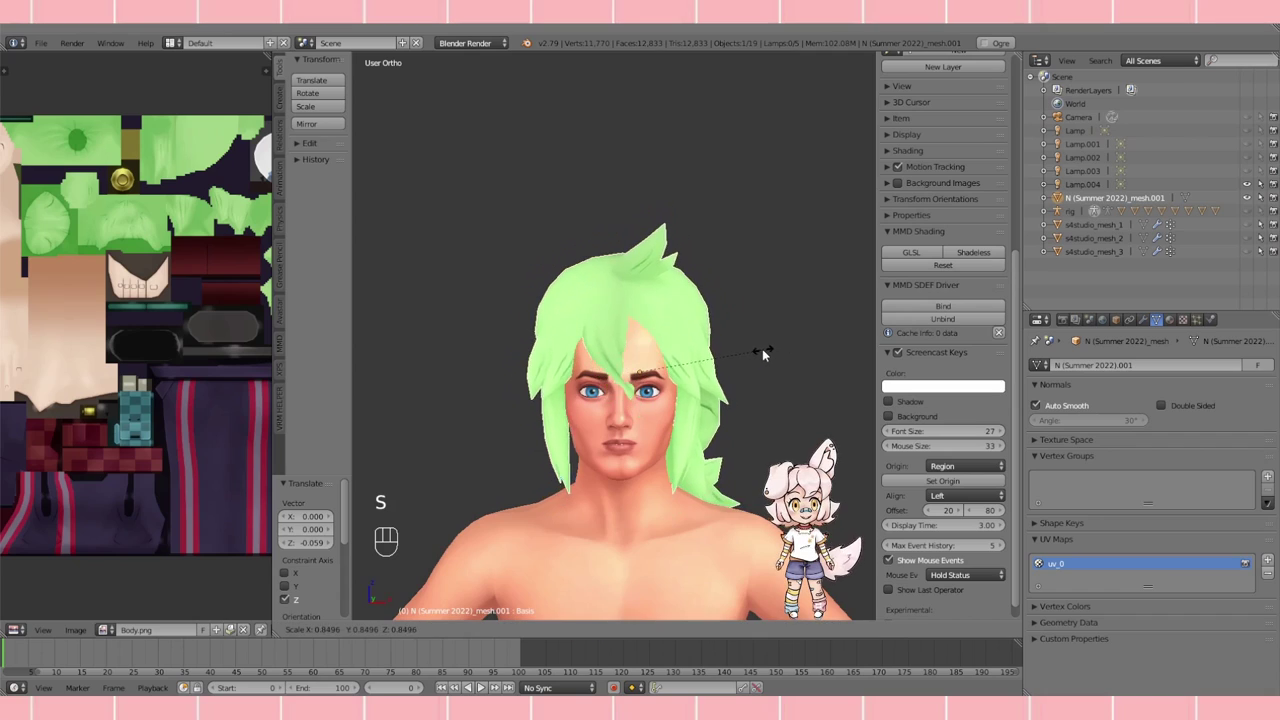
{"action": "left_click", "coordinate": [764, 350]}
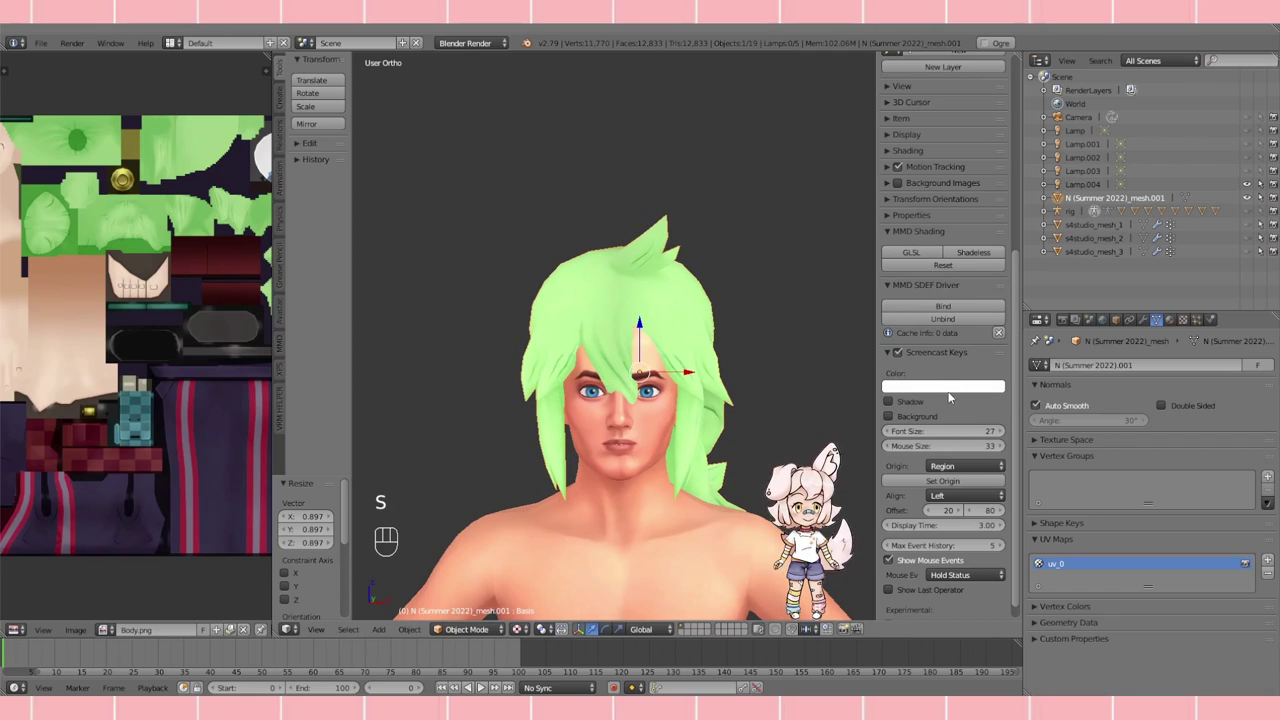
Turn on ambient occlusion in the viewport shading settings
{"action": "scroll", "coordinate": [922, 240], "scroll_direction": "down", "scroll_amount": 1}
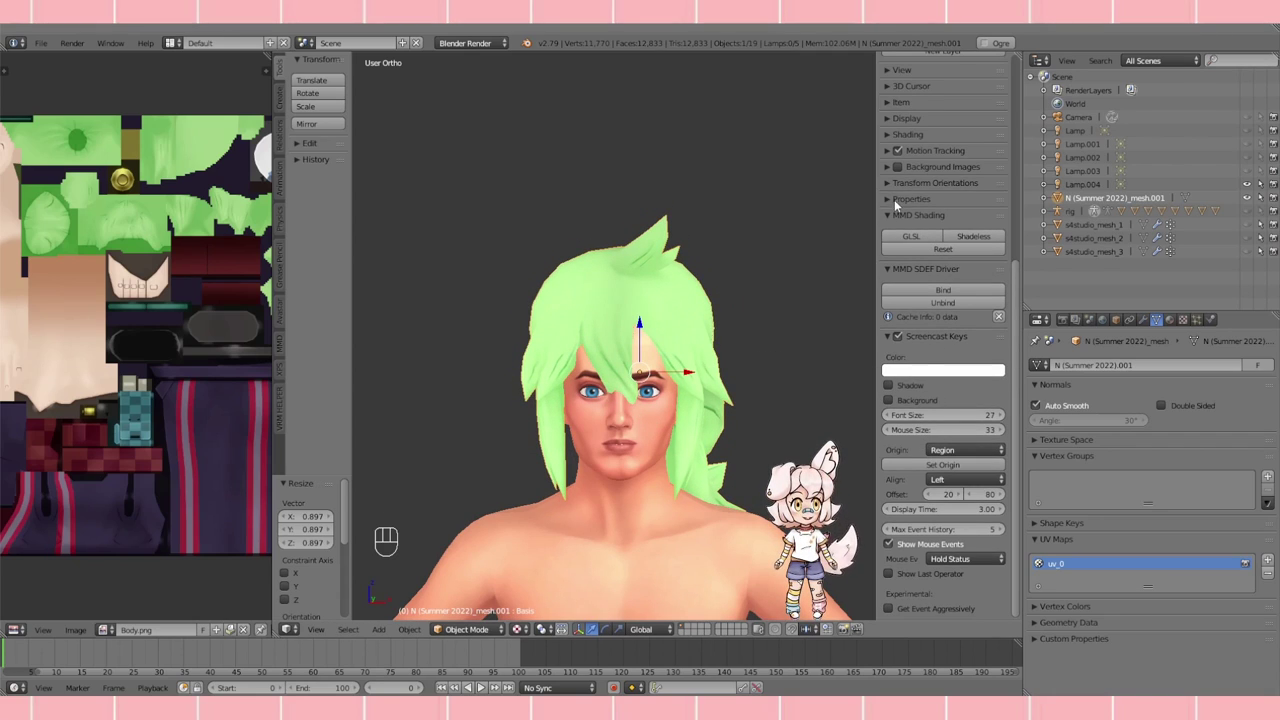
{"action": "scroll", "coordinate": [899, 149], "scroll_direction": "up", "scroll_amount": 2}
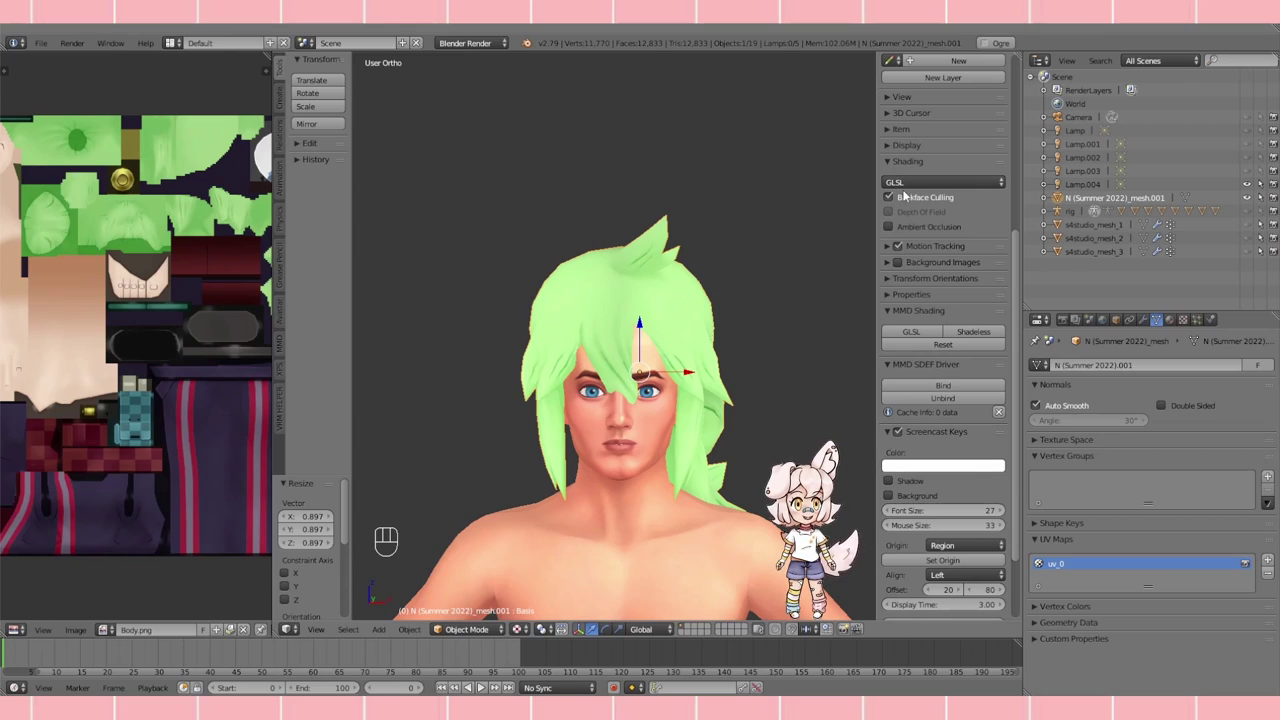
{"action": "left_click", "coordinate": [897, 177]}
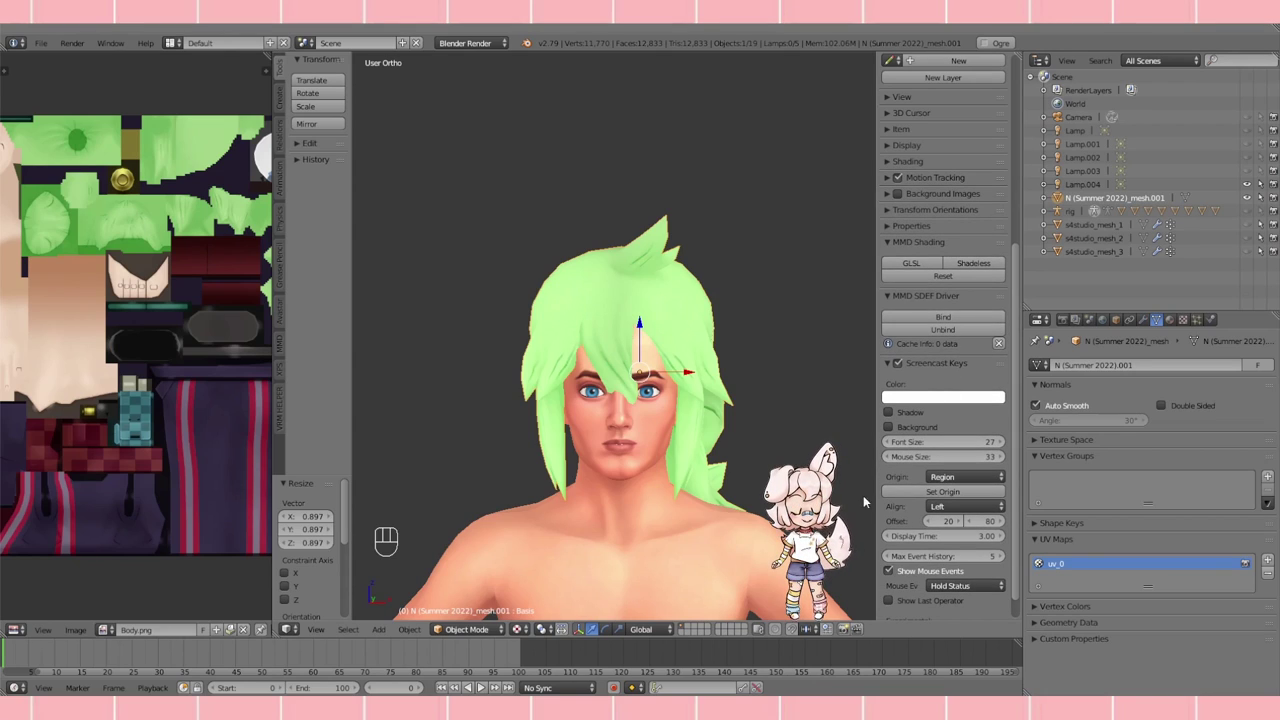
{"action": "scroll", "coordinate": [917, 275], "scroll_direction": "up", "scroll_amount": 3}
{"action": "left_click", "coordinate": [909, 245]}
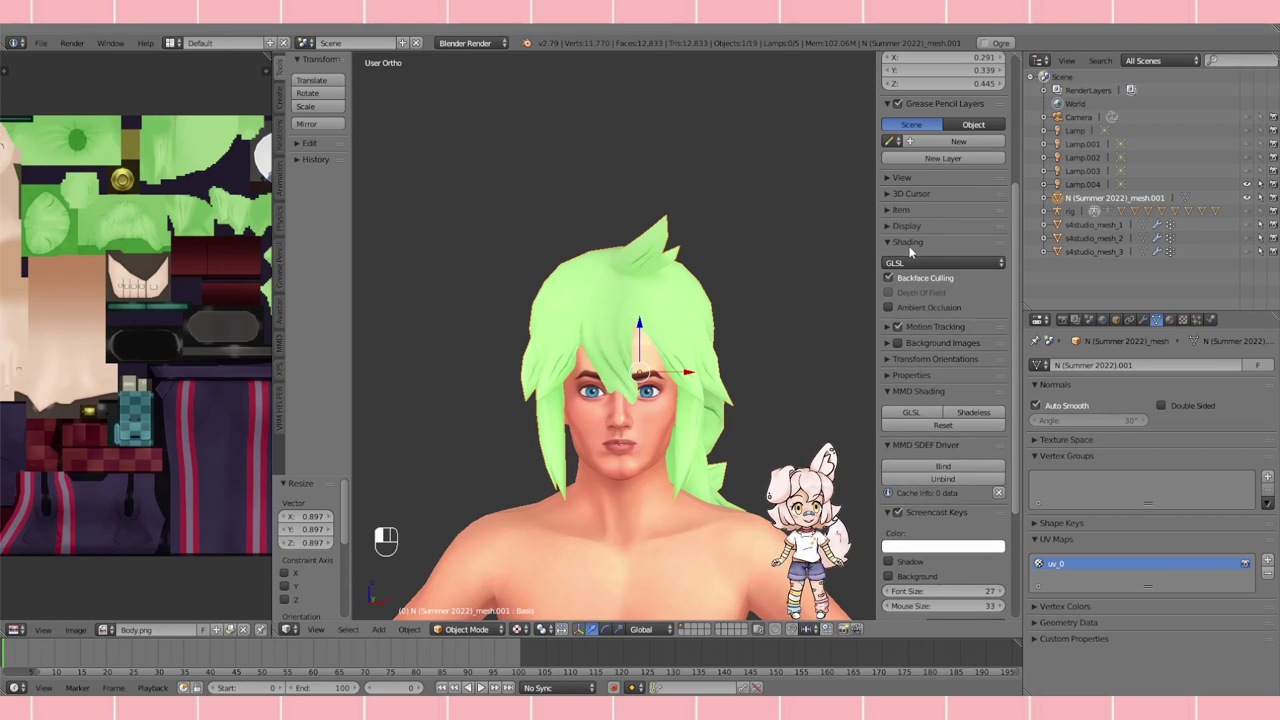
{"action": "left_click", "coordinate": [910, 309]}
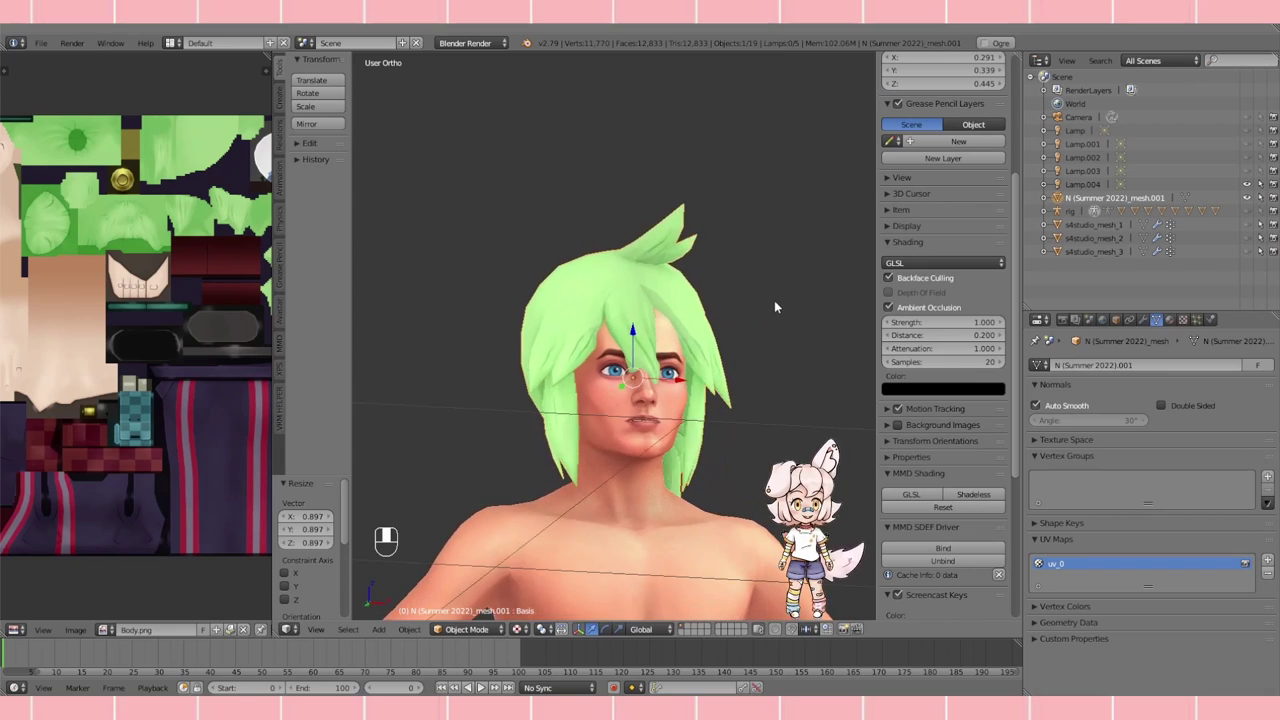
Fine-tune the hair slightly lower on Z and 0.013 along Y to fit the head
{"action": "middle_click_drag", "start_coordinate": [745, 325], "coordinate": [631, 393]}
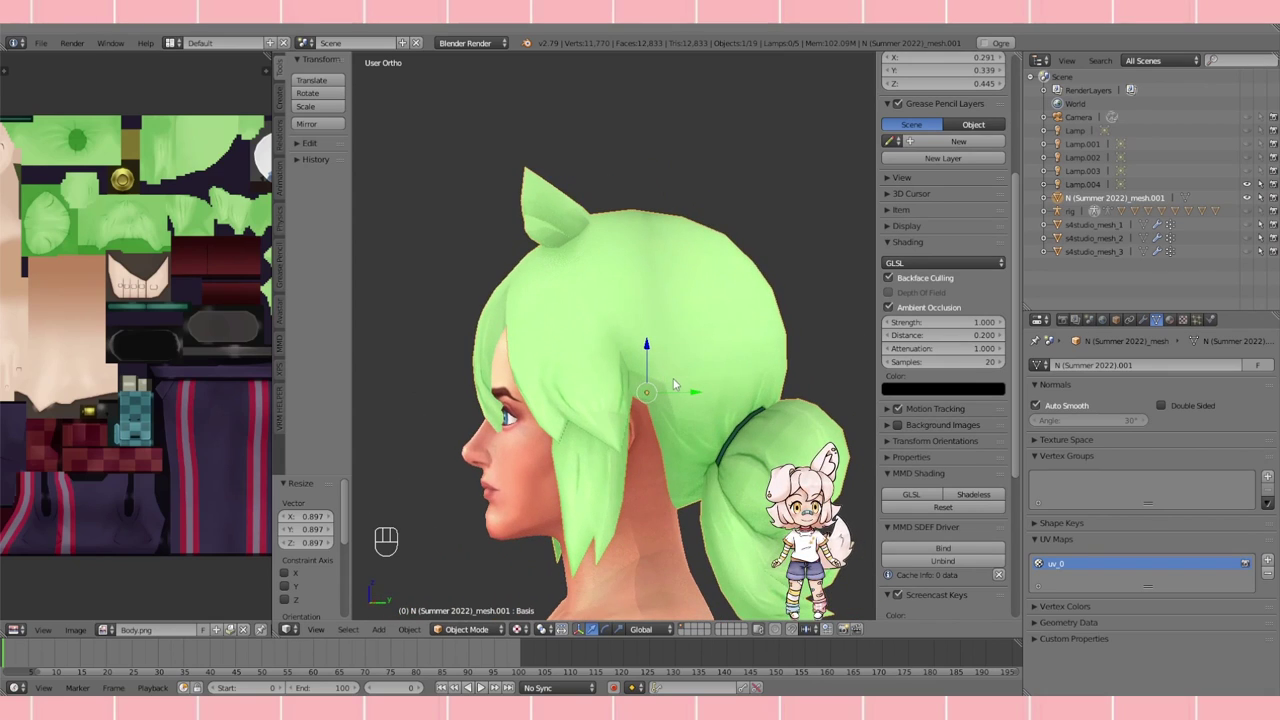
{"action": "left_click_drag", "start_coordinate": [647, 353], "coordinate": [651, 377]}
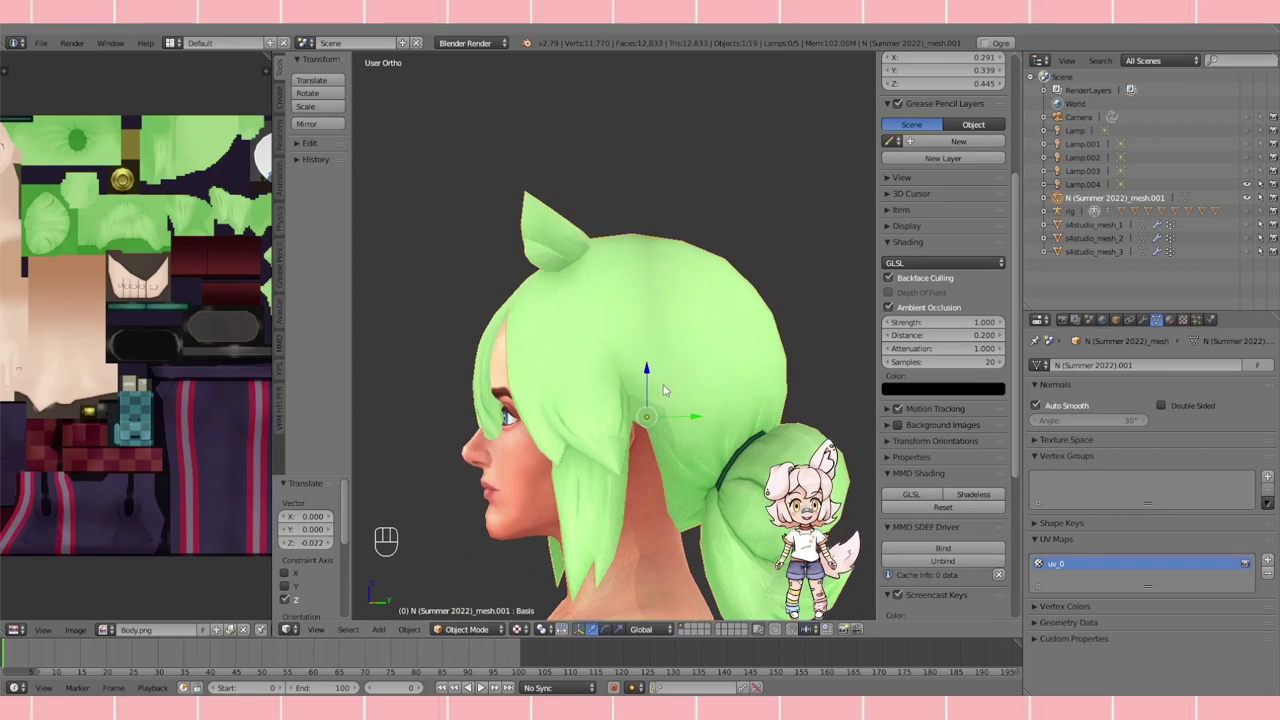
{"action": "left_click_drag", "start_coordinate": [690, 420], "coordinate": [682, 420]}
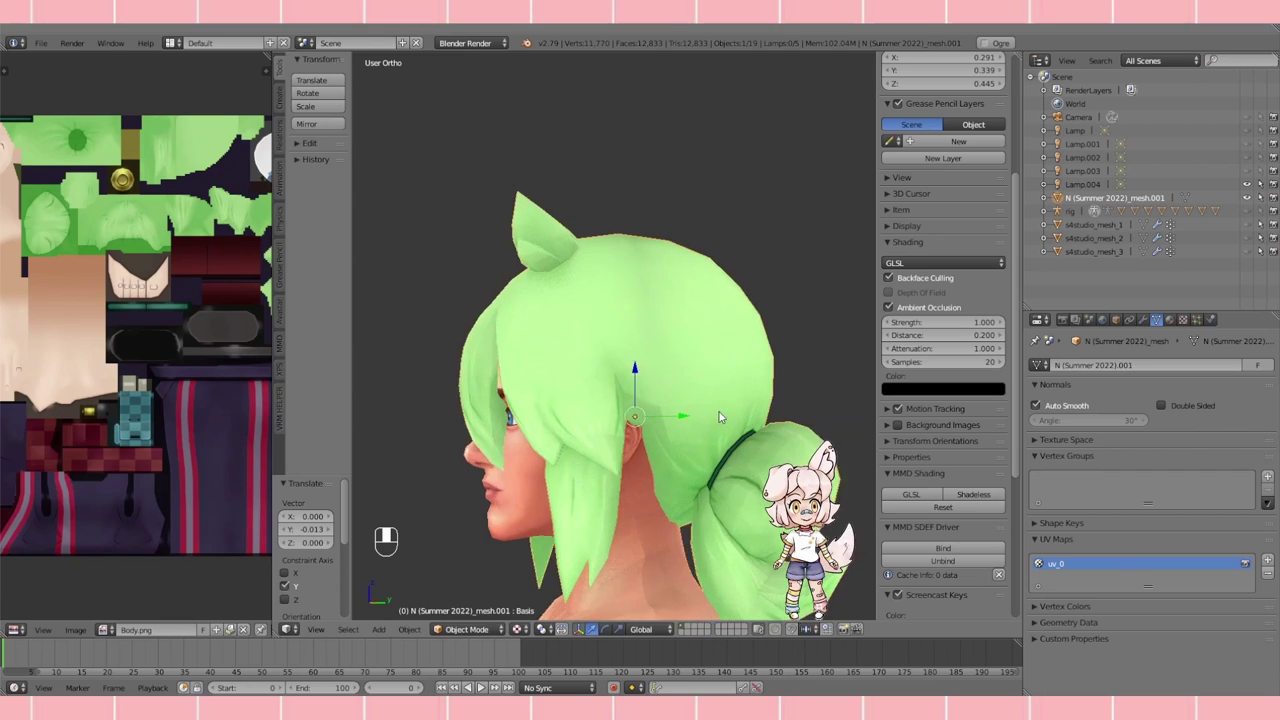